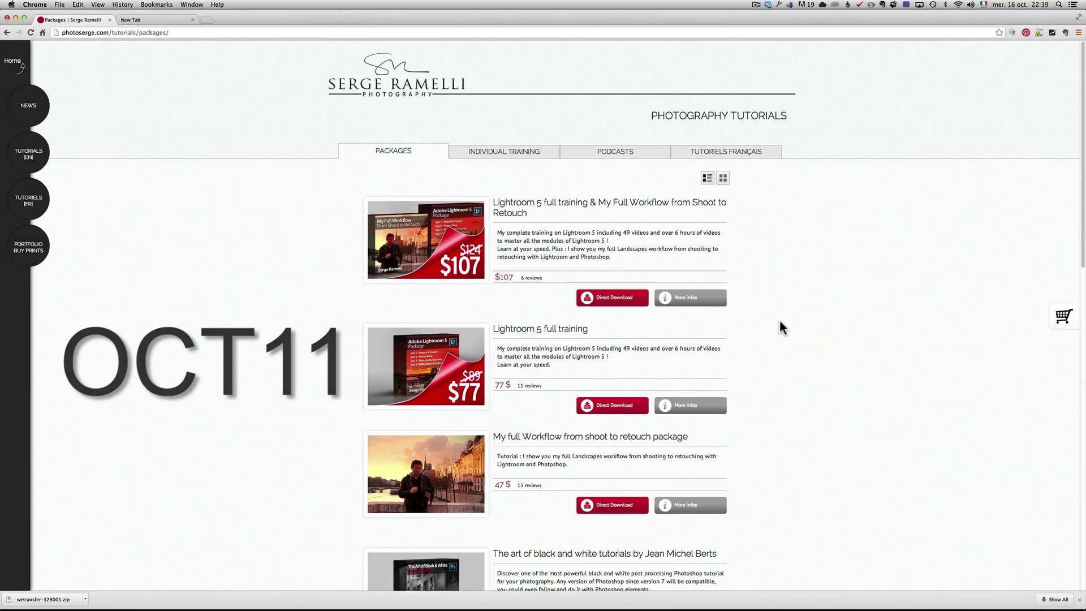
Switch to Lightroom and view the Volume 1: Chic and Volume 2: Lights preset box images in the Episode 65 collection.
key("super+Tab")
left_click(379, 311)
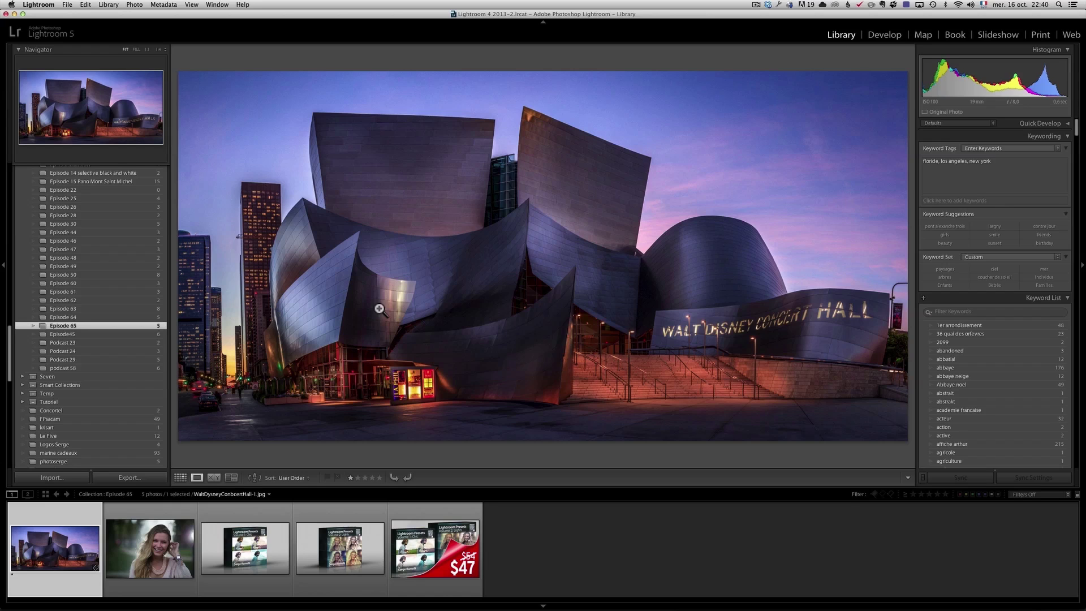
left_click(245, 572)
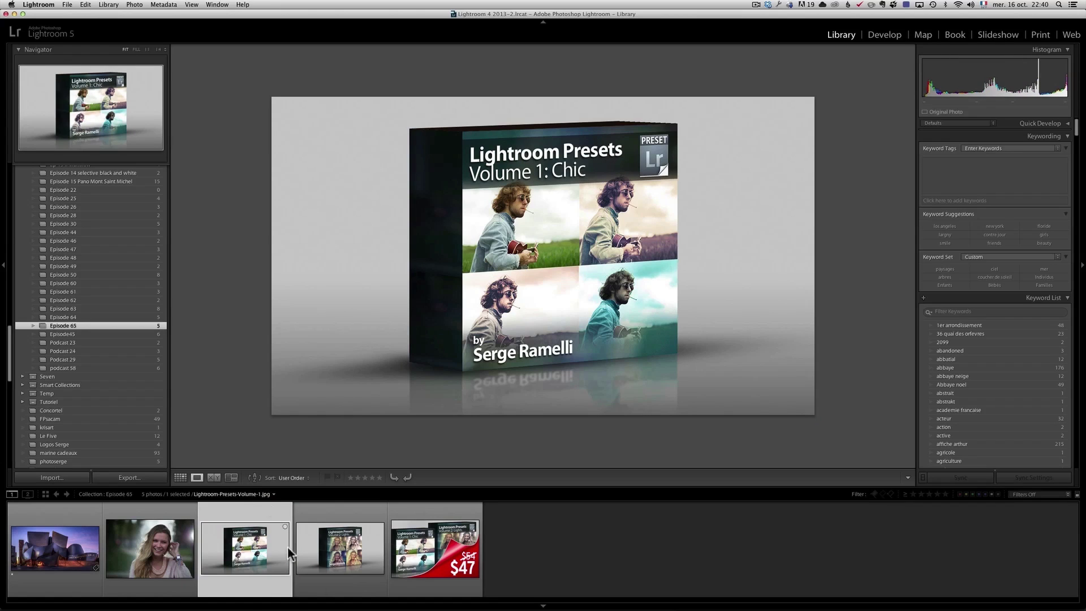
left_click(334, 546)
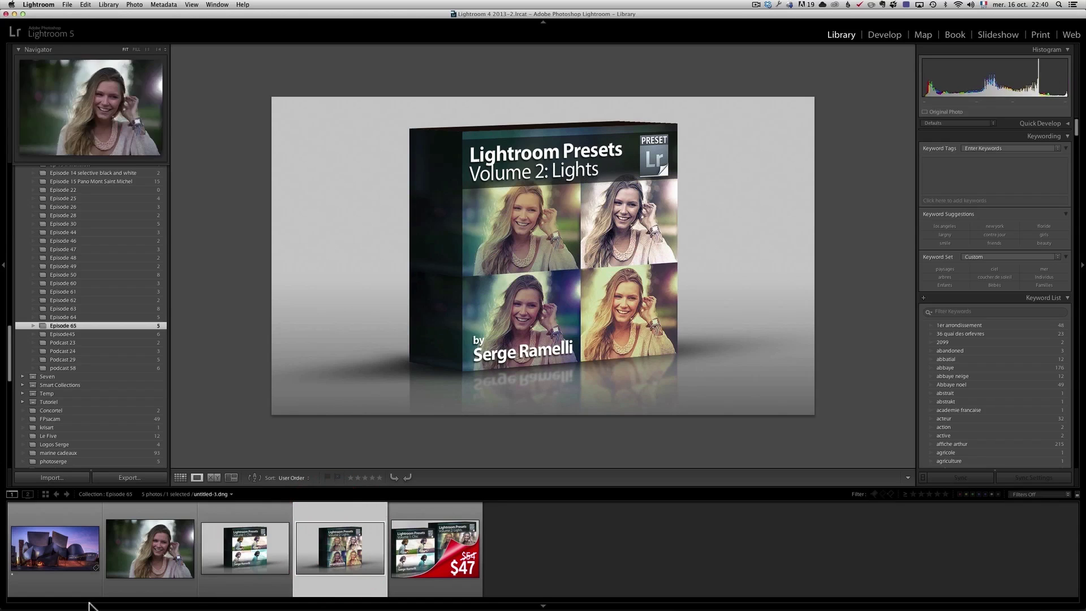
Create three virtual copies of the Walt Disney Concert Hall photo.
left_click(82, 560)
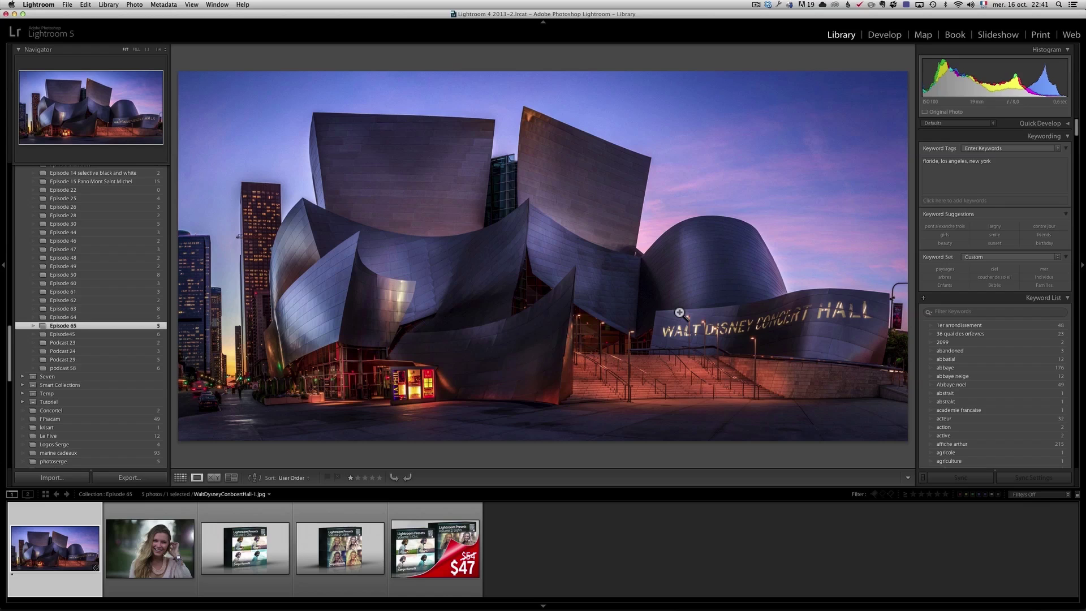
right_click(75, 542)
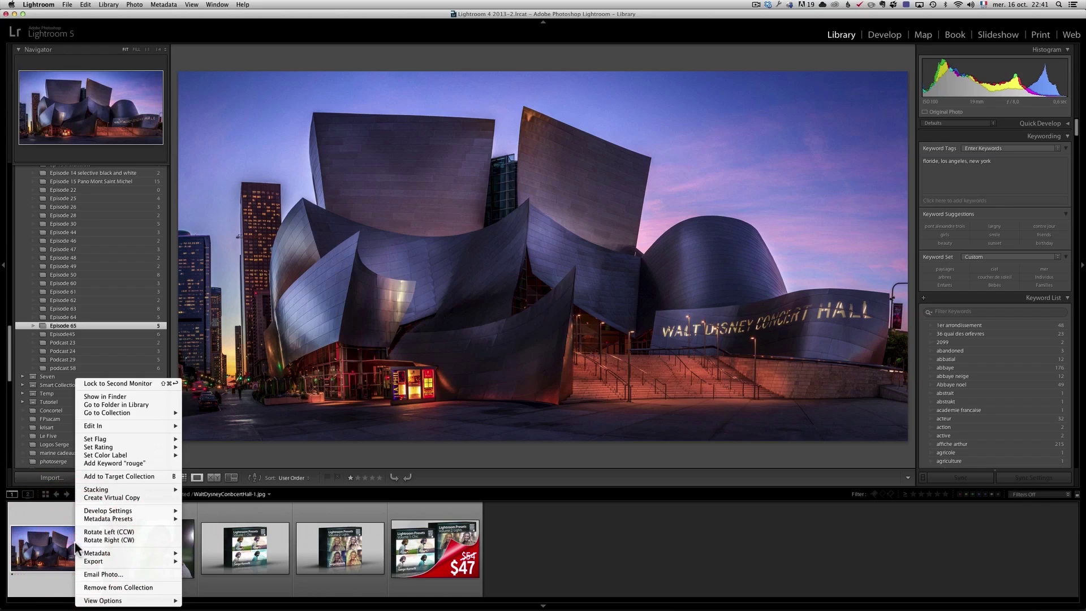
left_click(121, 498)
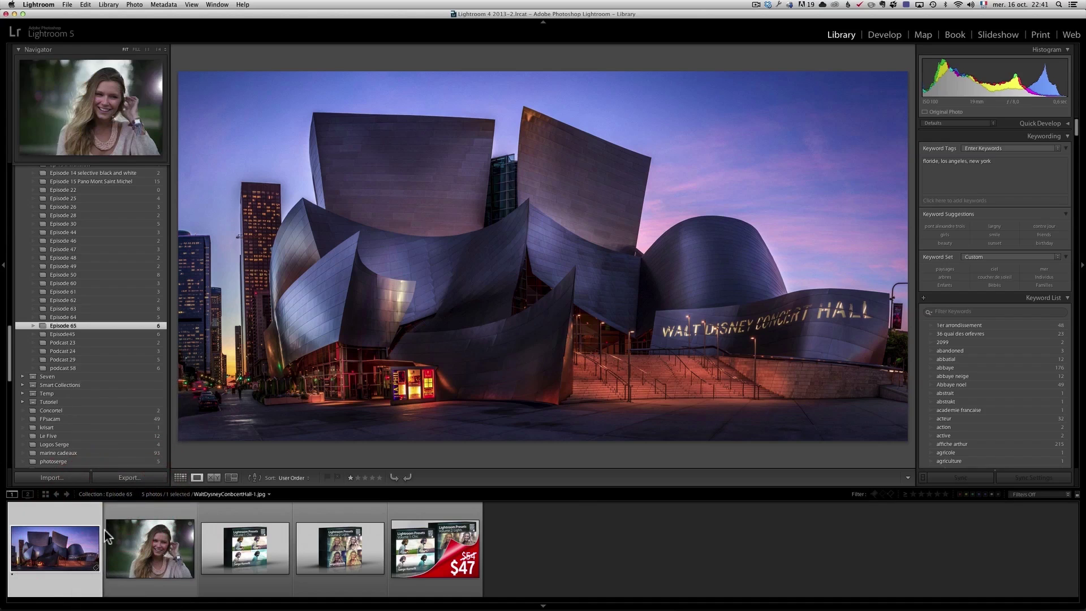
right_click(153, 550)
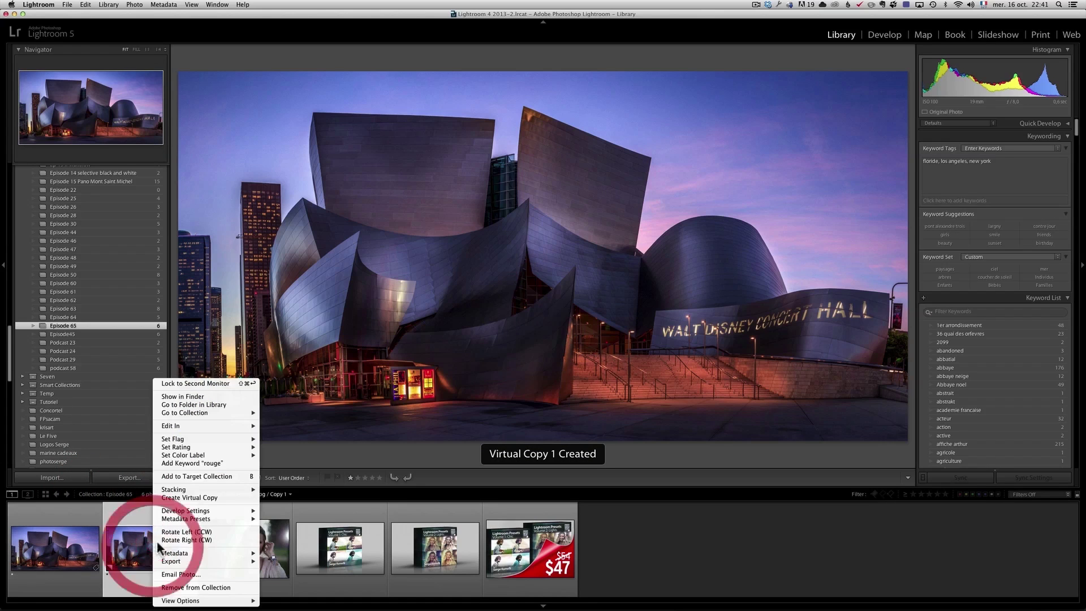
left_click(202, 495)
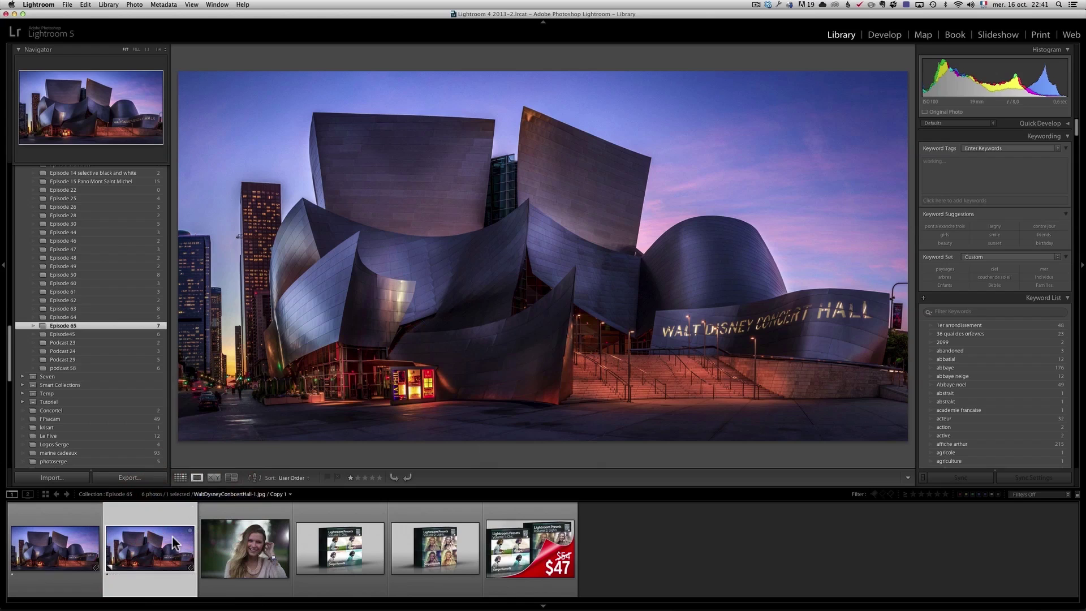
right_click(235, 558)
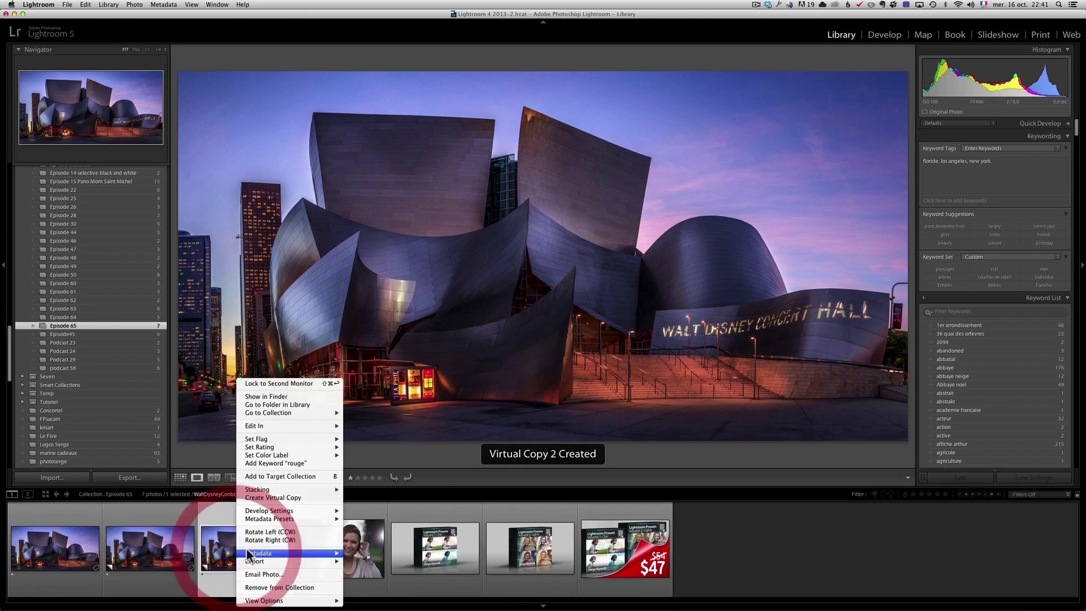
left_click(270, 496)
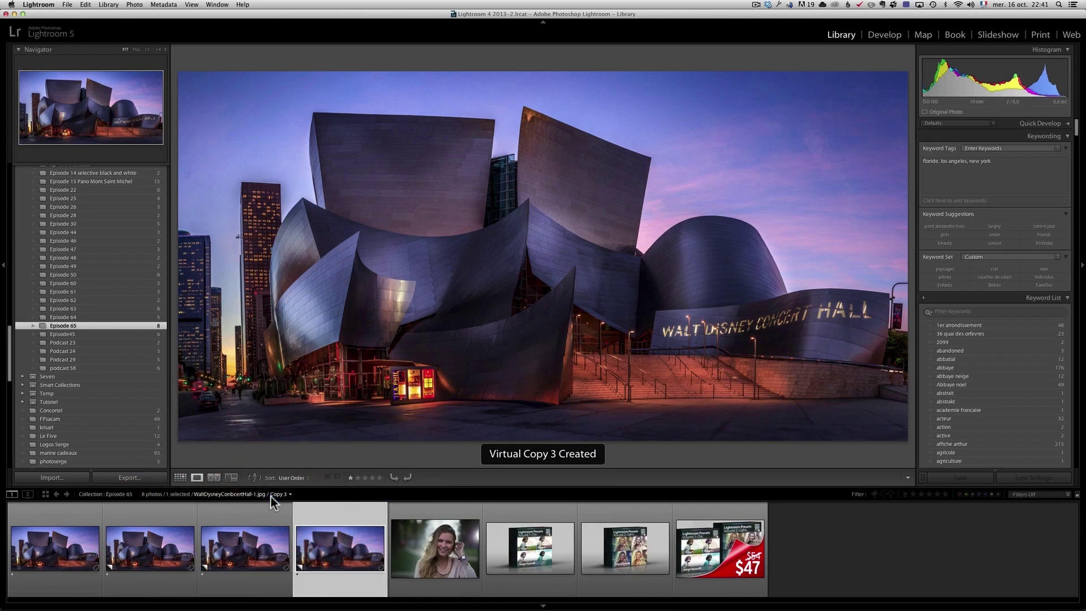
Apply the "exterior light" Develop preset to the original concert hall photo and set Exposure to +0.45 and Contrast to +45.
left_click(61, 556)
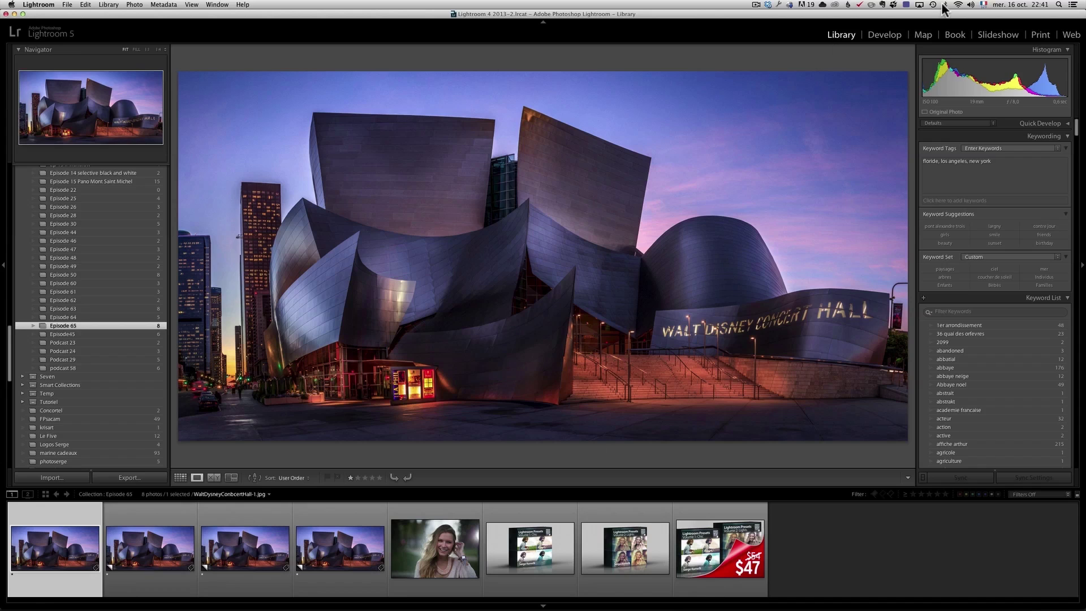
left_click(890, 33)
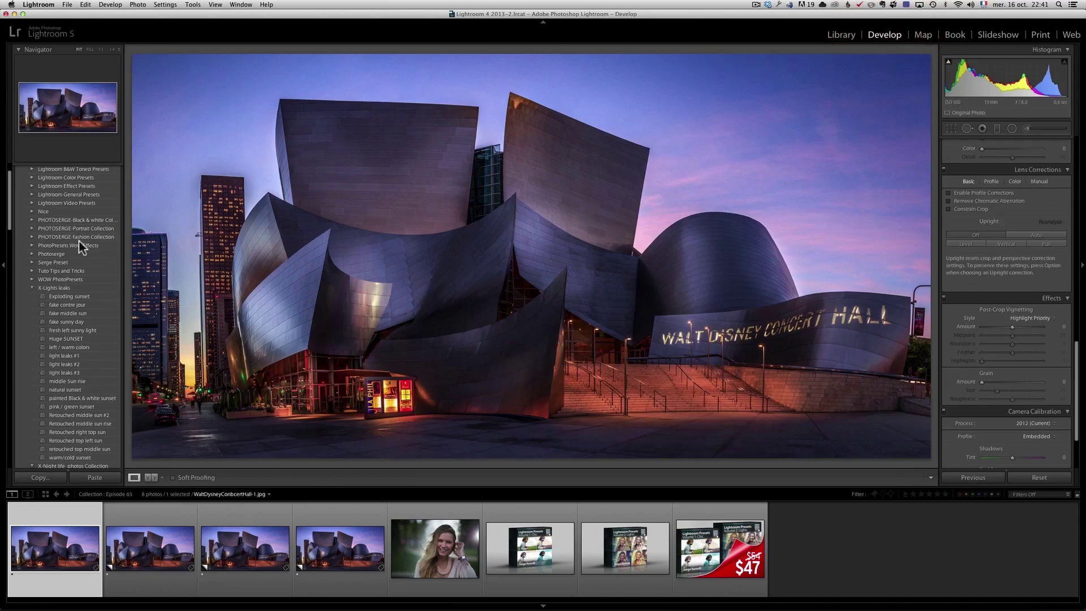
left_click_drag(8, 222, 14, 268)
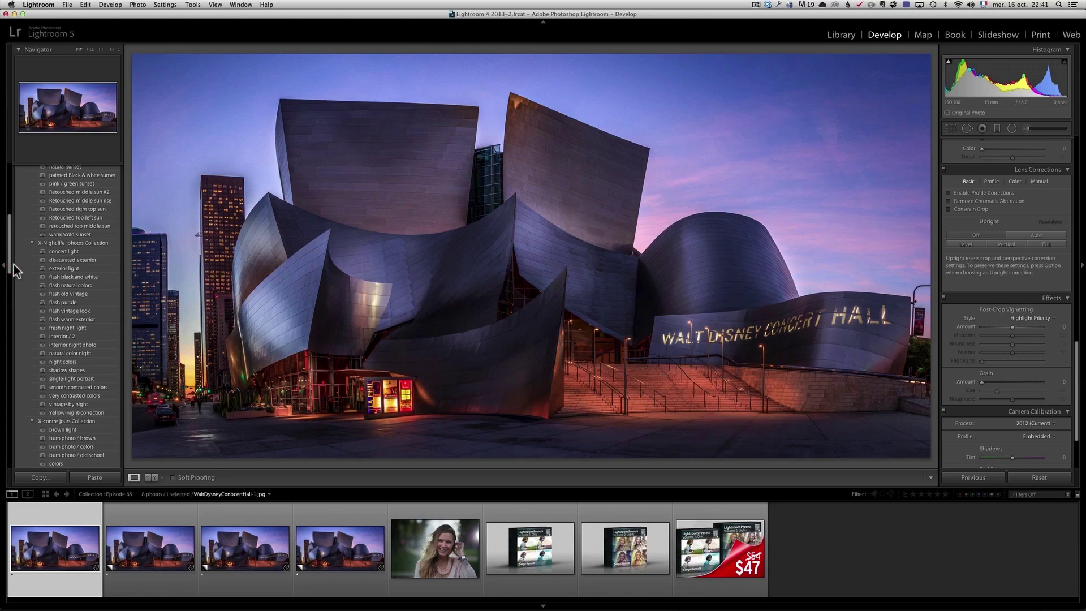
left_click_drag(14, 265, 14, 266)
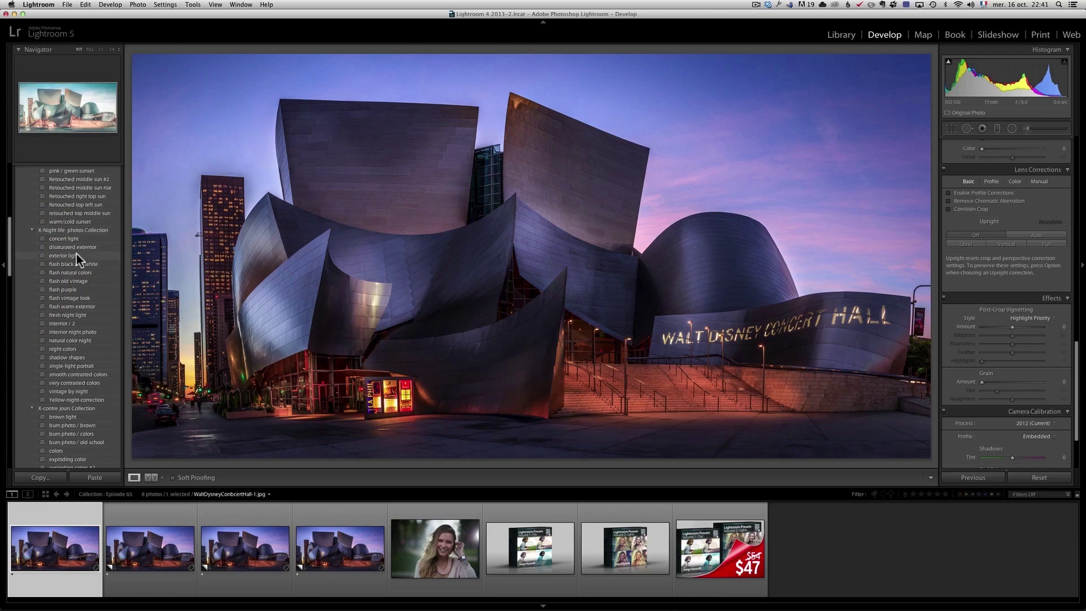
left_click(76, 255)
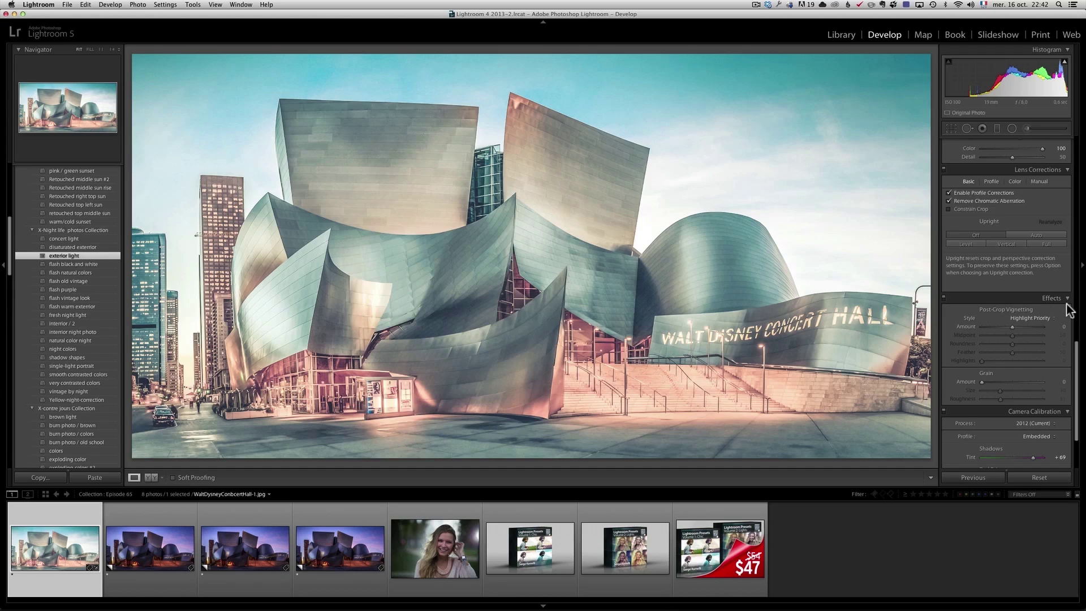
scroll(1078, 312, "up", 10)
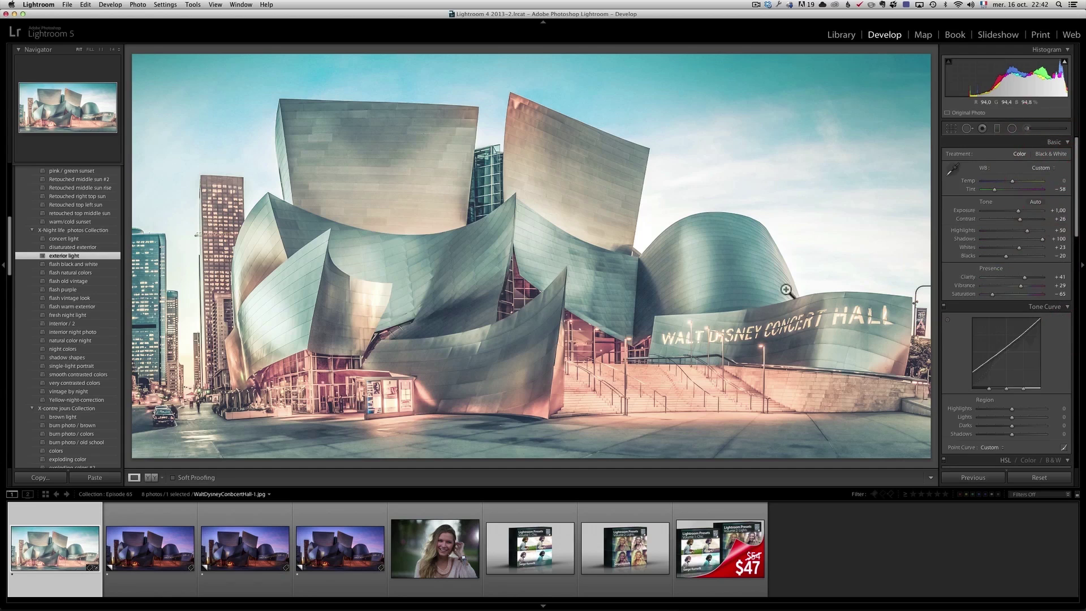
left_click_drag(1019, 212, 1026, 218)
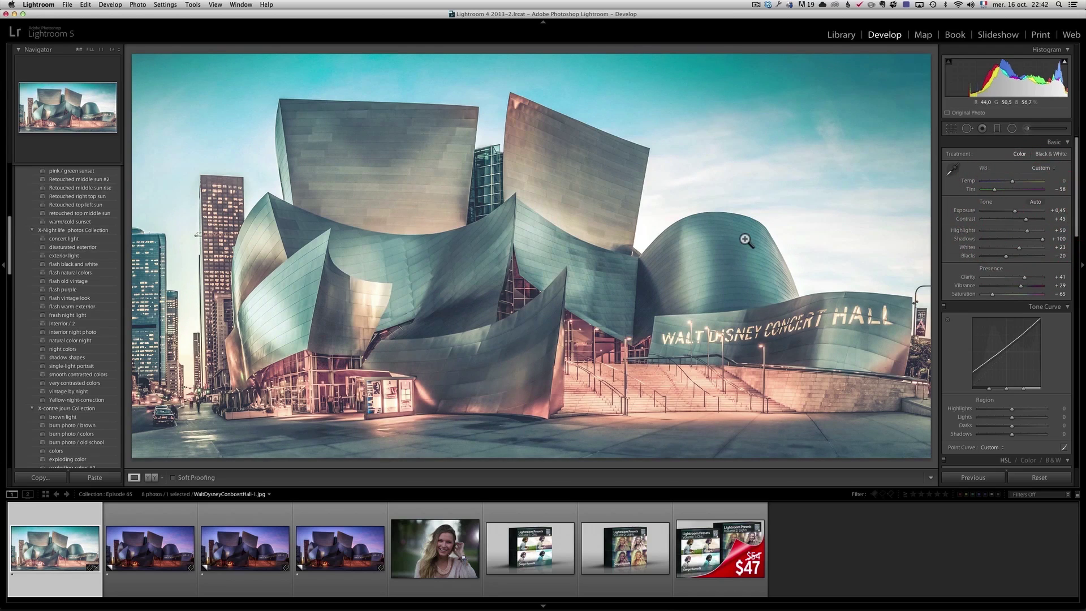
Apply the "flash natural colors" preset to the concert hall's first virtual copy and "flash purple" to the second.
left_click(165, 546)
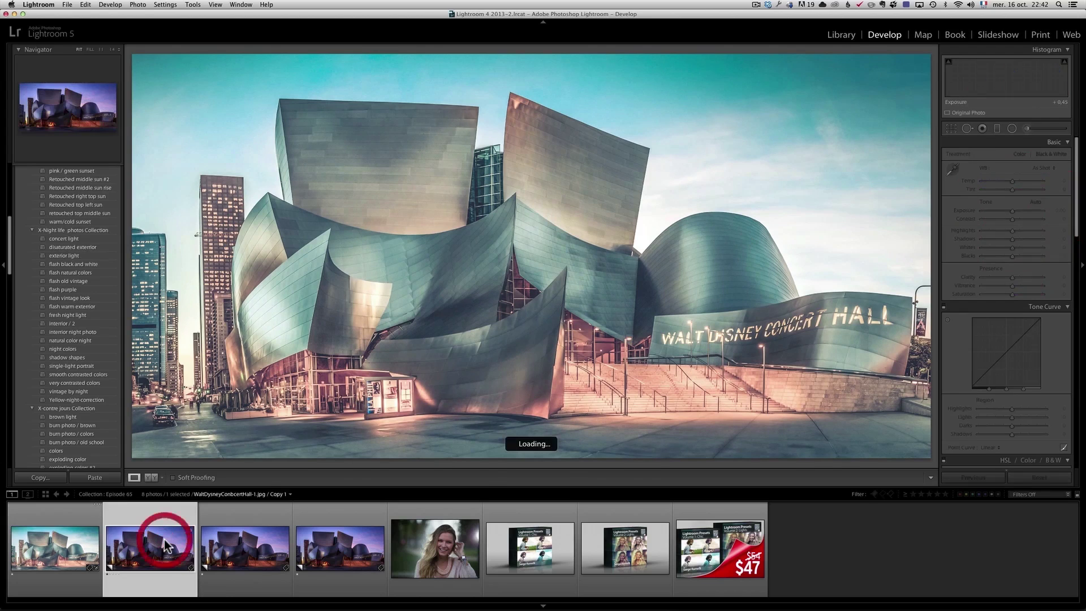
left_click(86, 273)
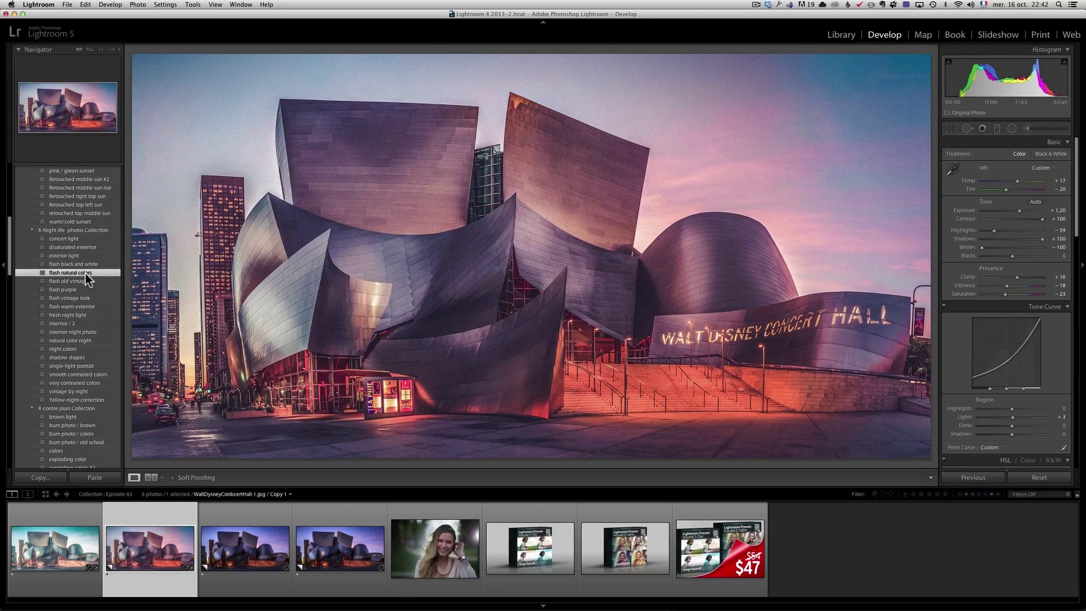
left_click(245, 543)
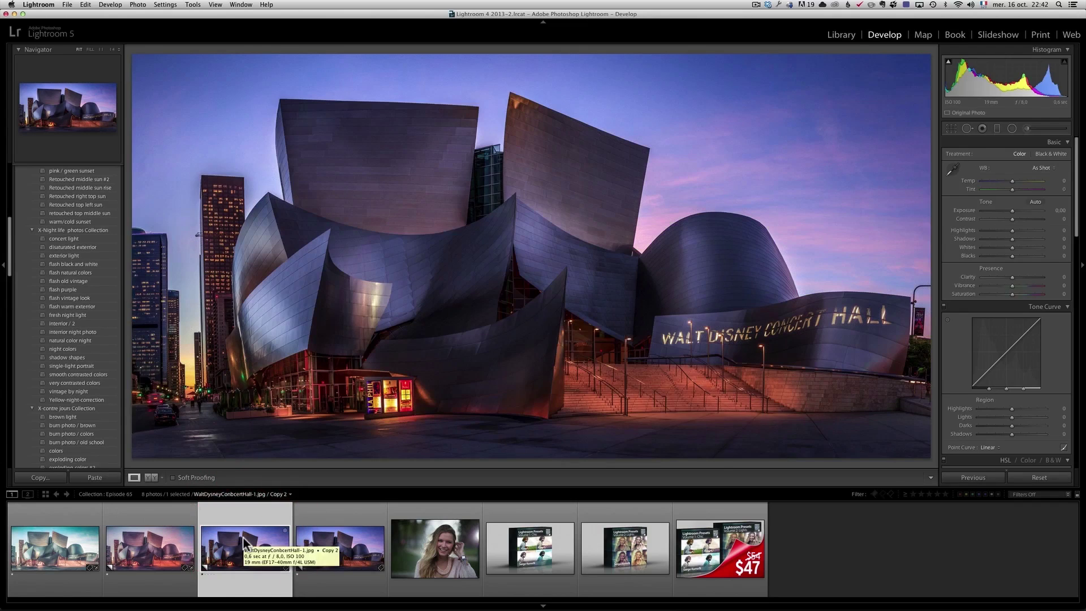
left_click(80, 290)
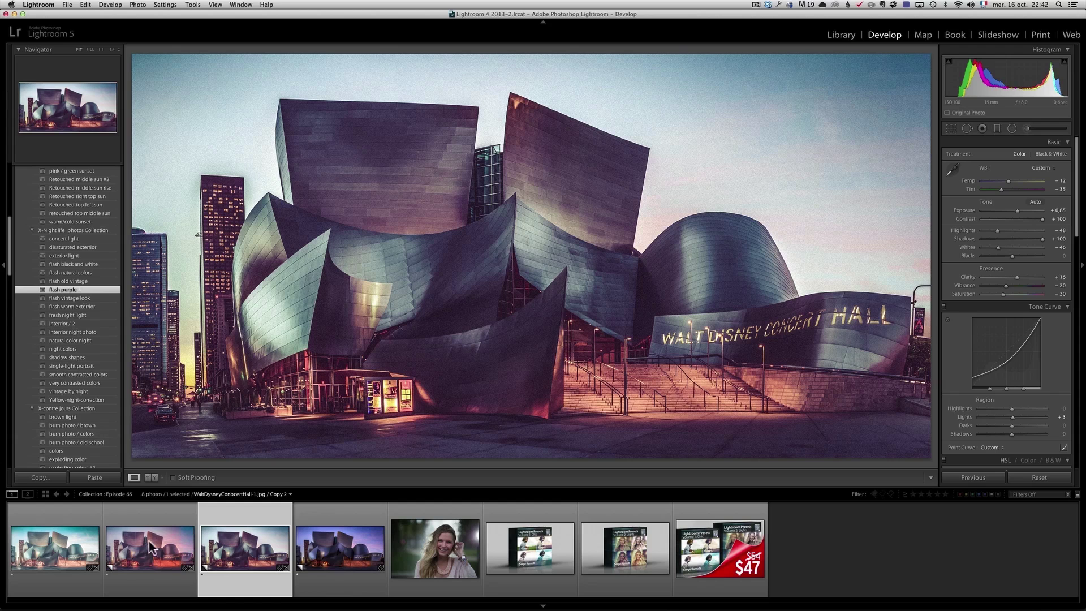
Review the three restyled concert hall versions and apply the "Yellow-night-correction" preset to the third virtual copy.
left_click(80, 554)
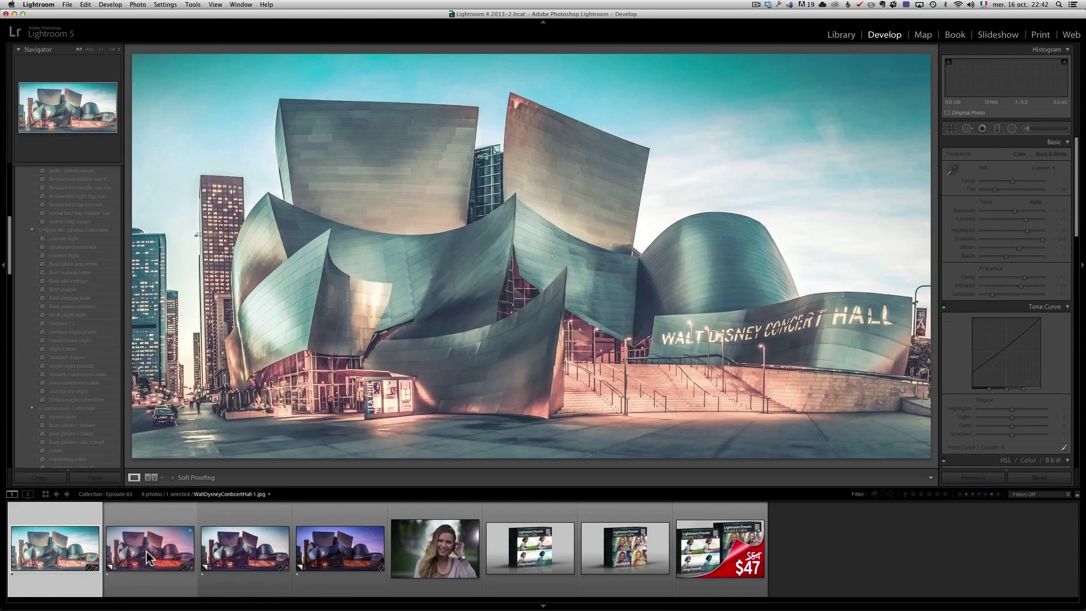
left_click(145, 553)
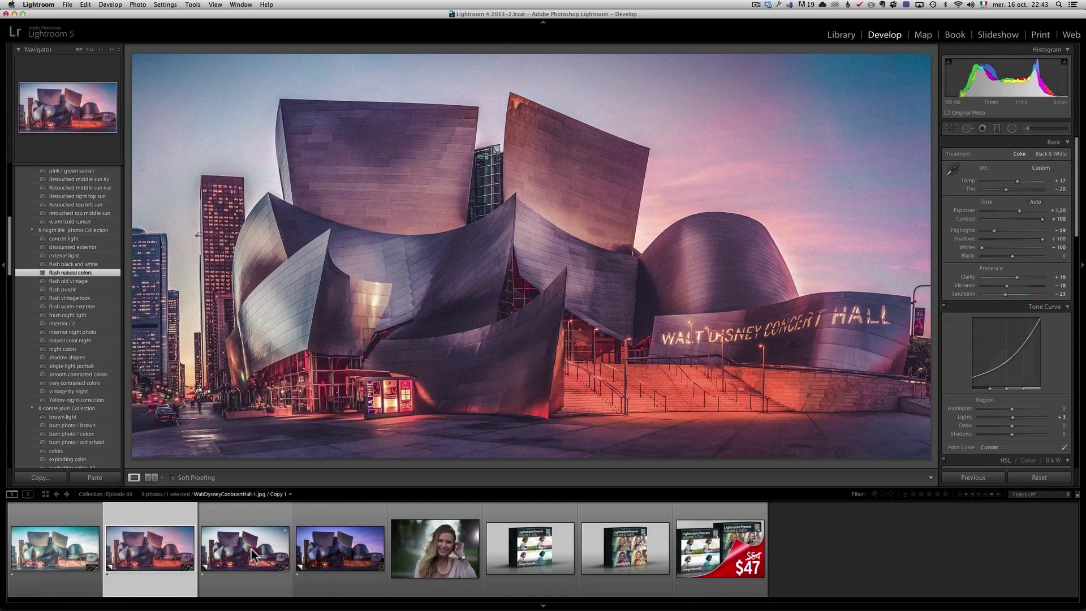
left_click(253, 553)
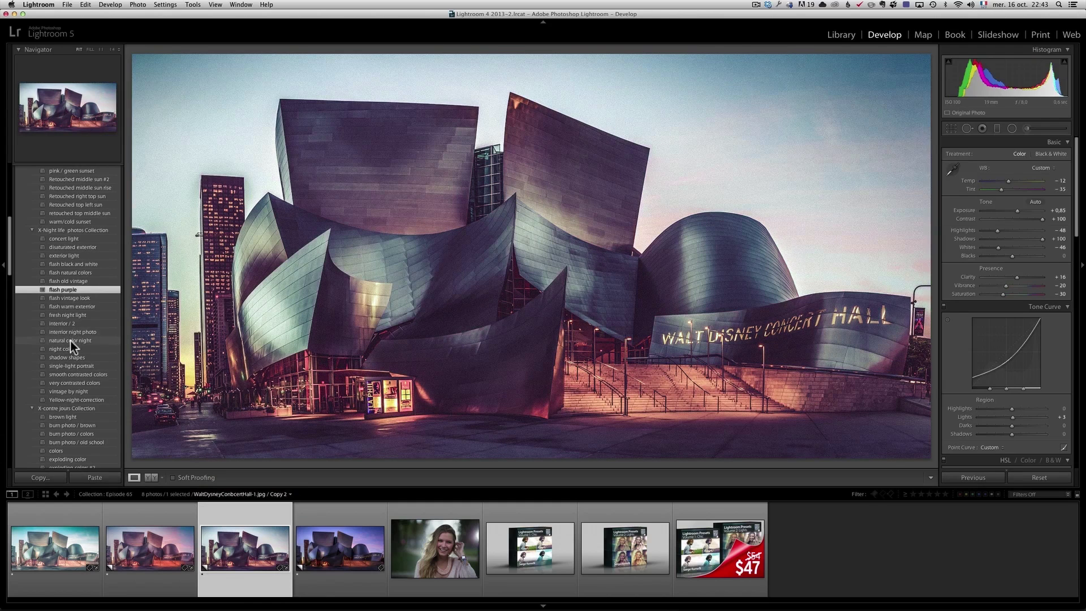
left_click(339, 553)
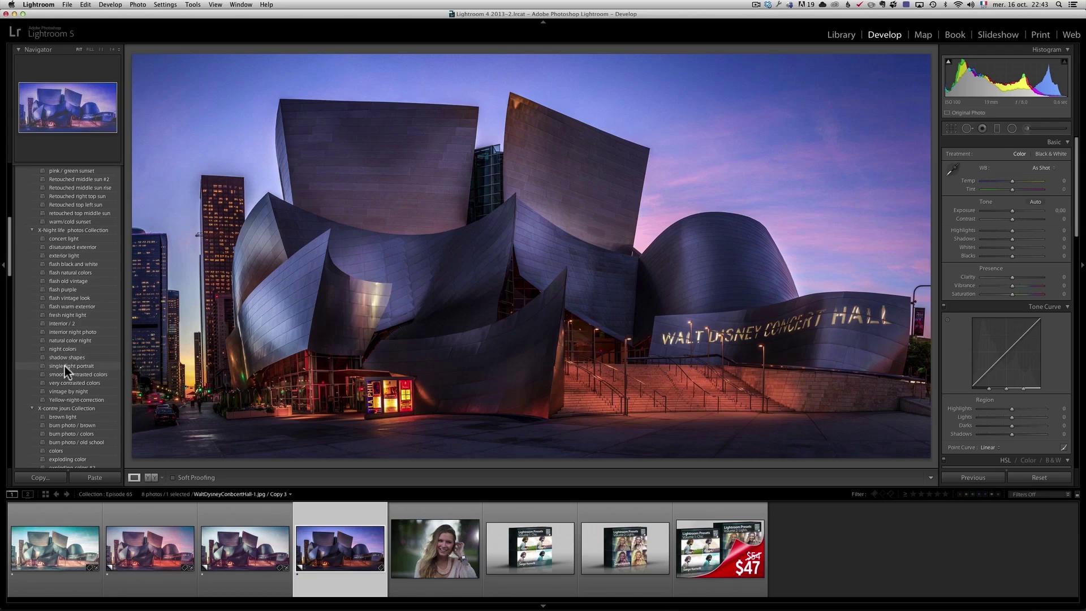
left_click(63, 398)
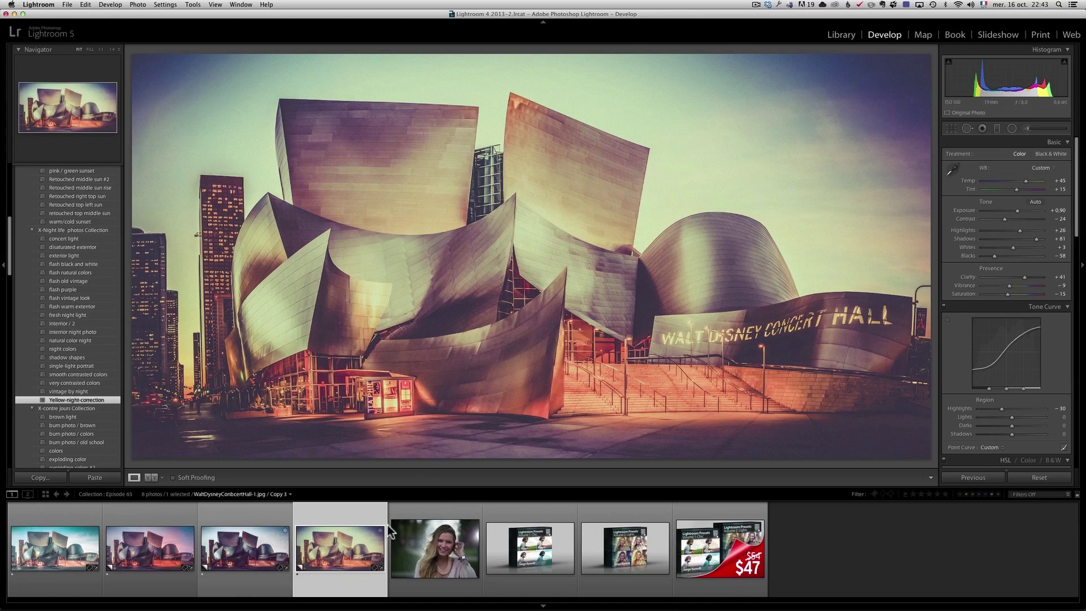
Create three virtual copies of the portrait of the smiling woman.
left_click(425, 534)
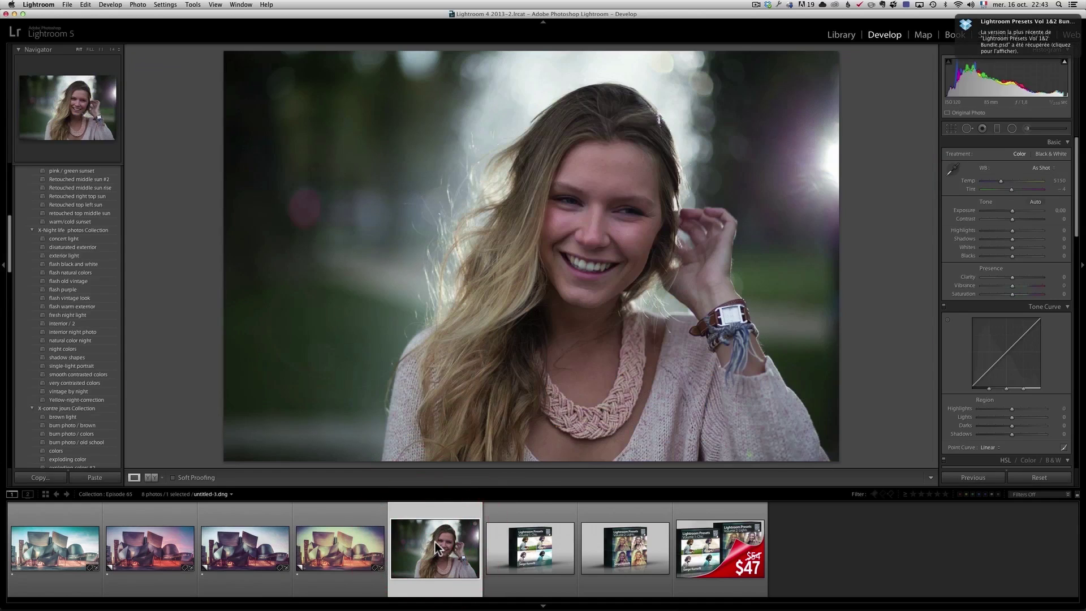
right_click(425, 535)
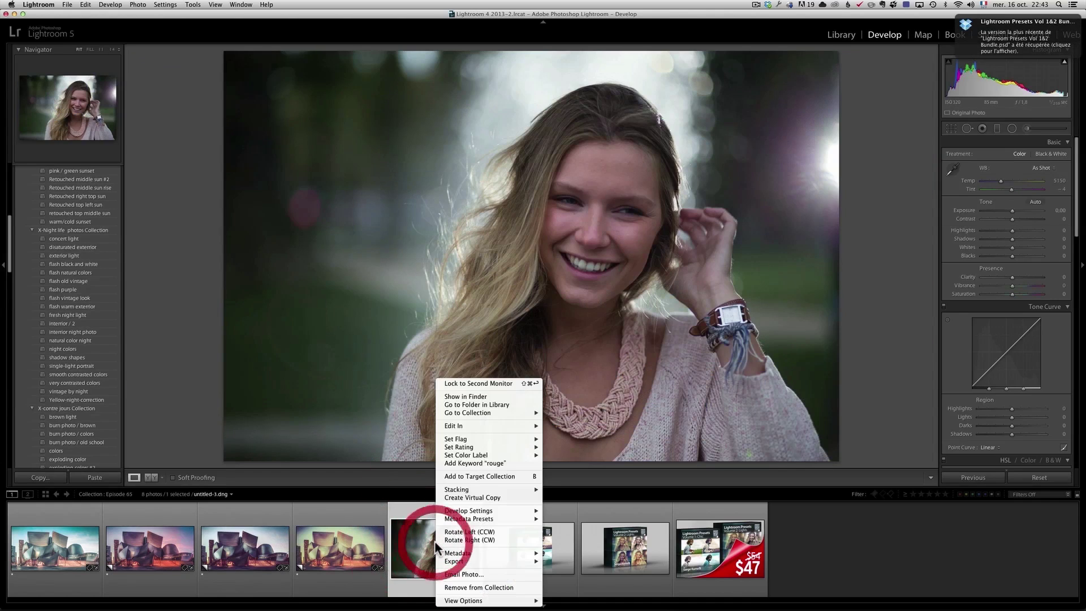
left_click(466, 498)
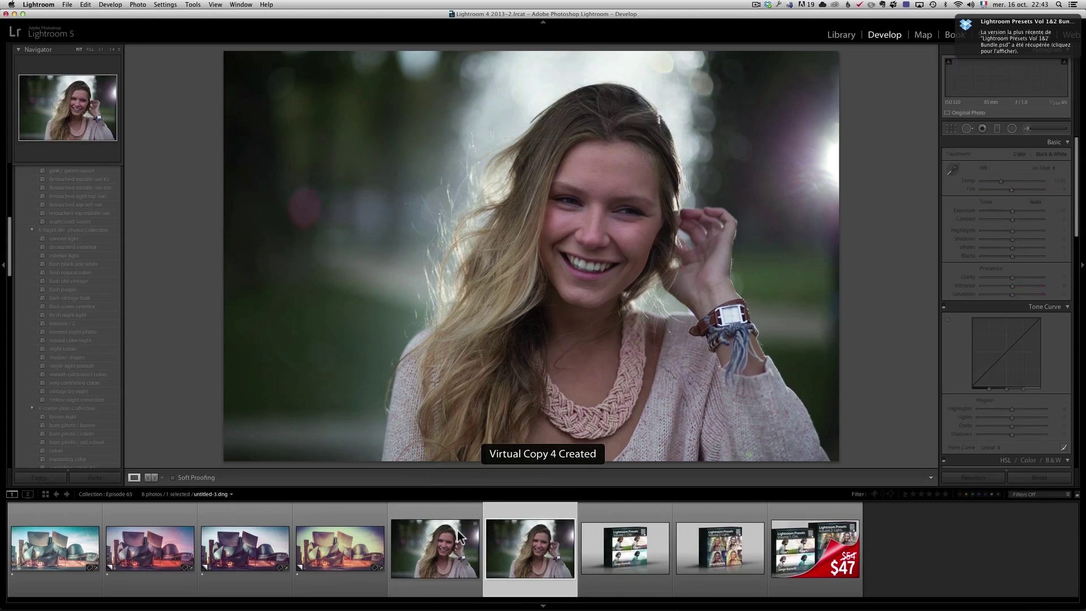
right_click(510, 538)
left_click(546, 498)
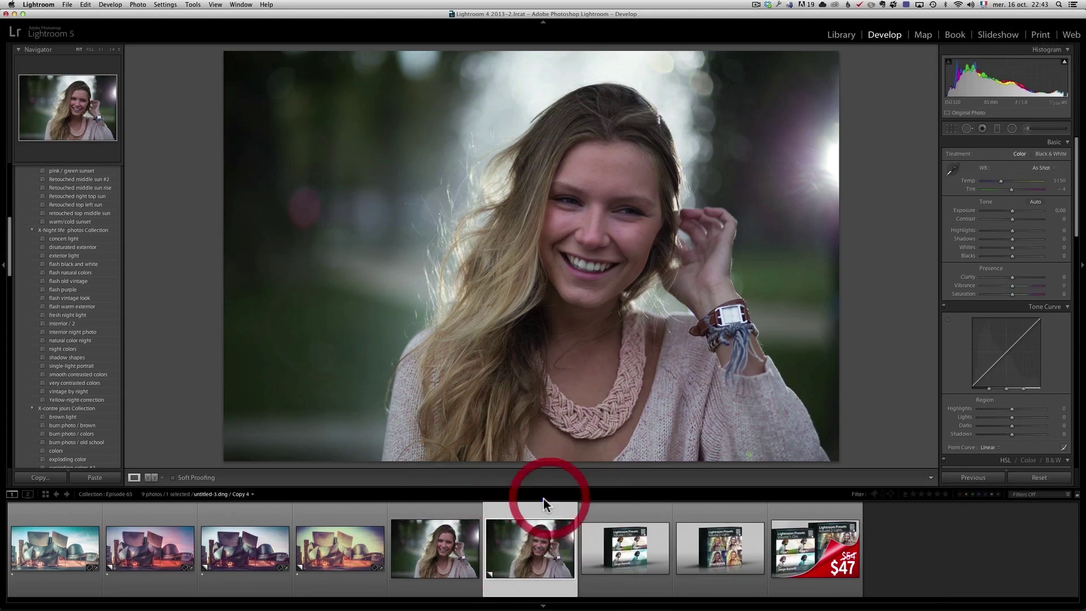
right_click(622, 538)
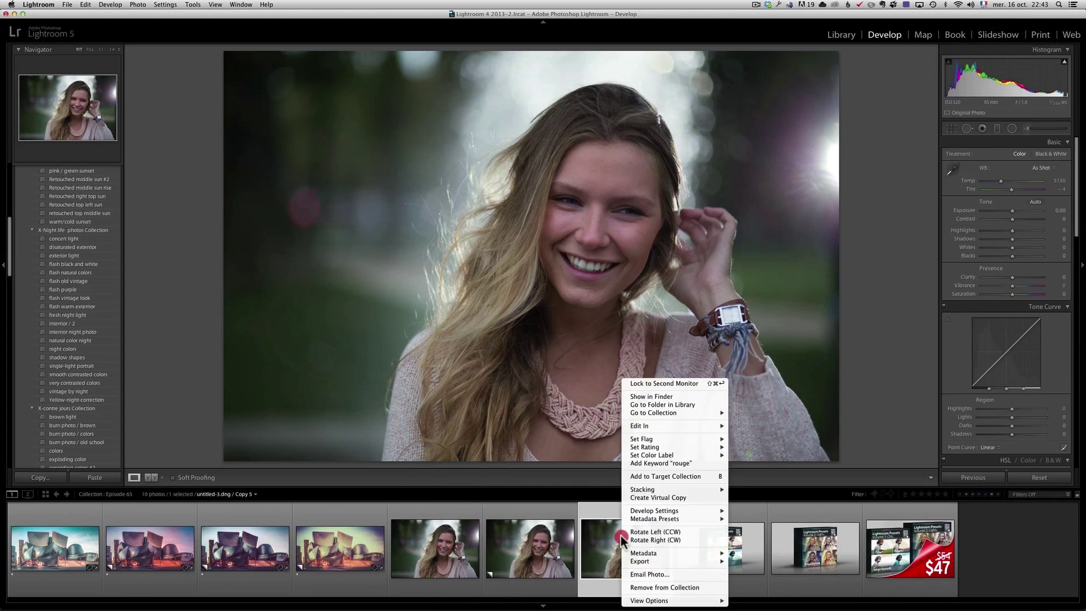
left_click(658, 498)
Select the original portrait and examine the X-Lights leaks, X-Night life photos and X-contre jours preset collections.
left_click(450, 567)
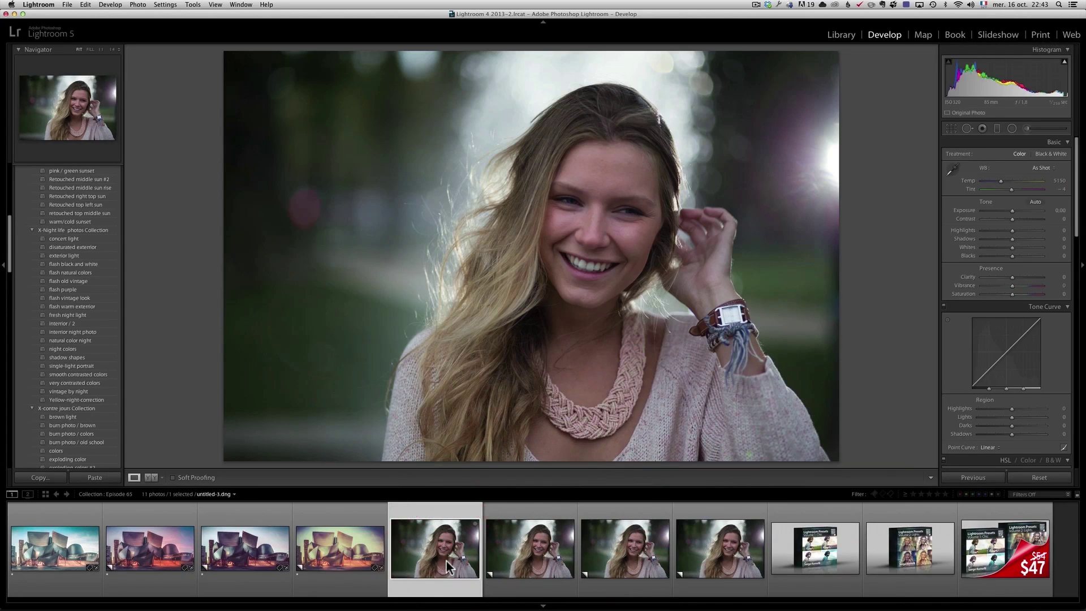
left_click(10, 249)
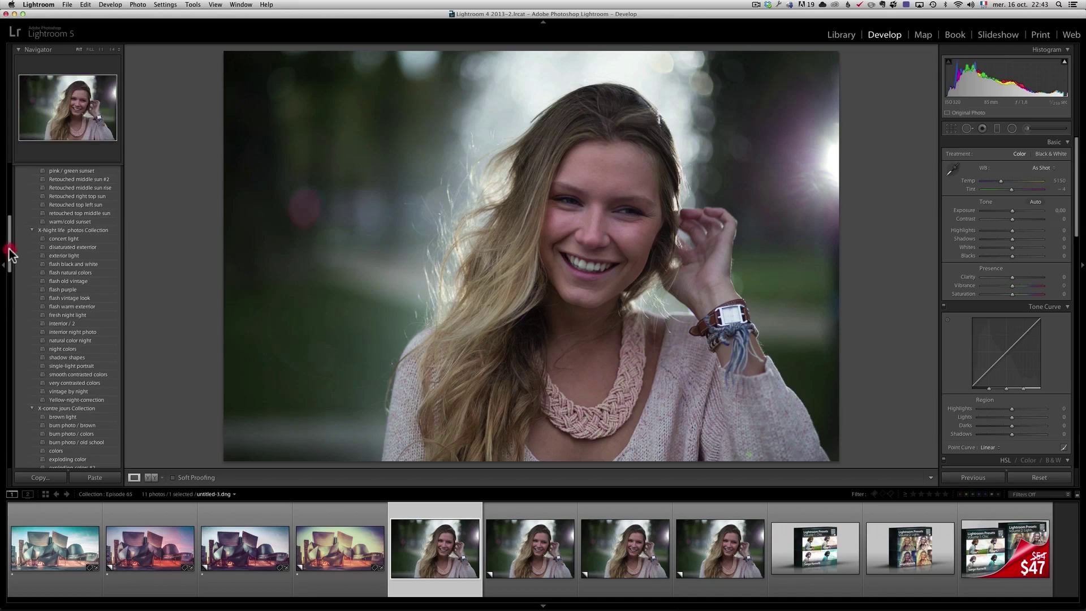
left_click_drag(10, 249, 9, 245)
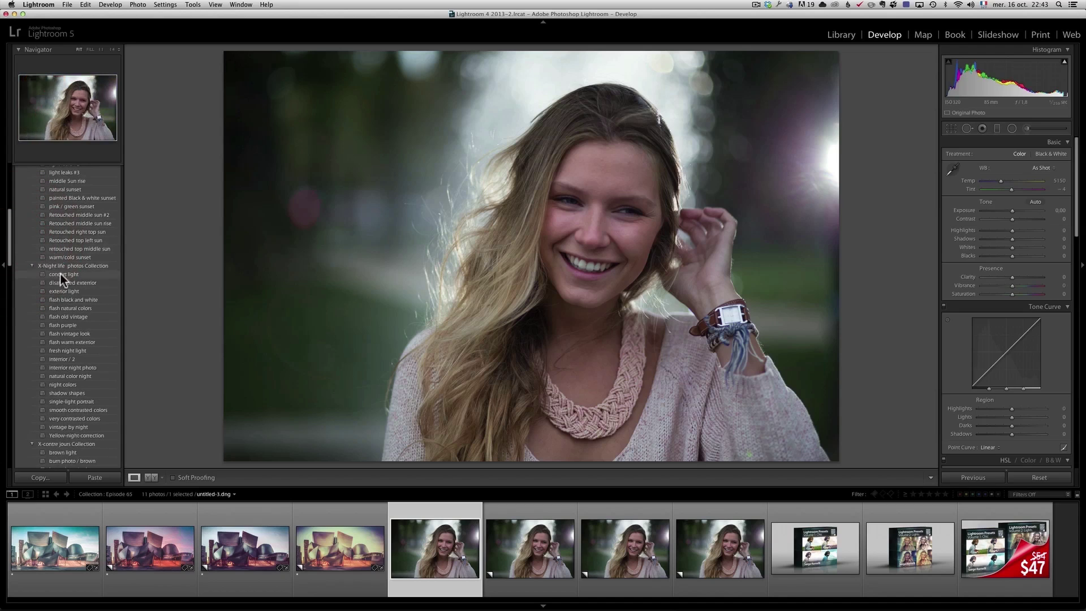
left_click(8, 263)
left_click_drag(8, 263, 8, 226)
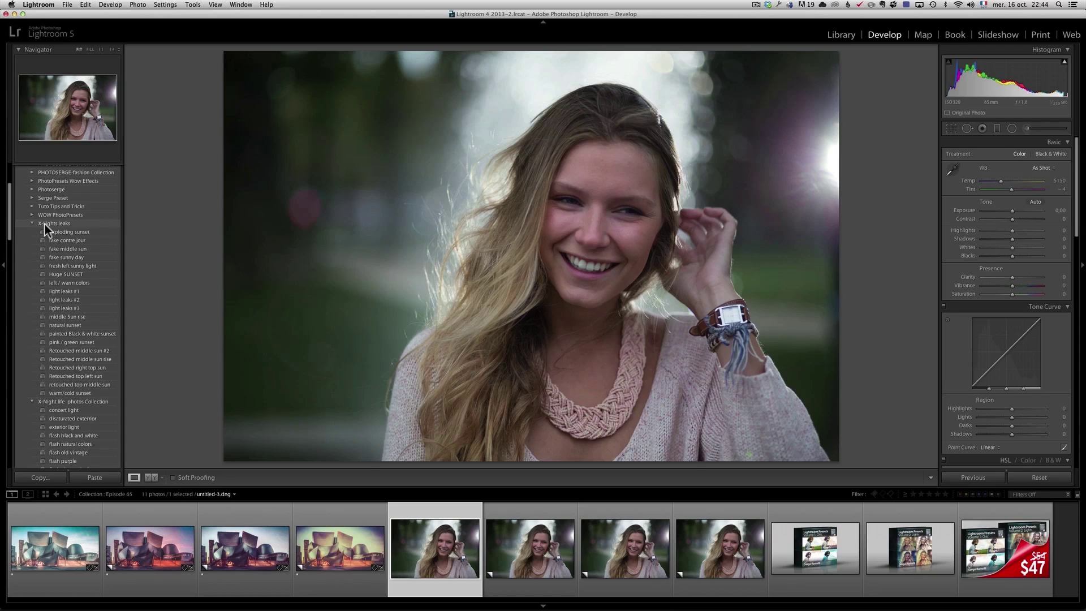
left_click_drag(10, 226, 10, 249)
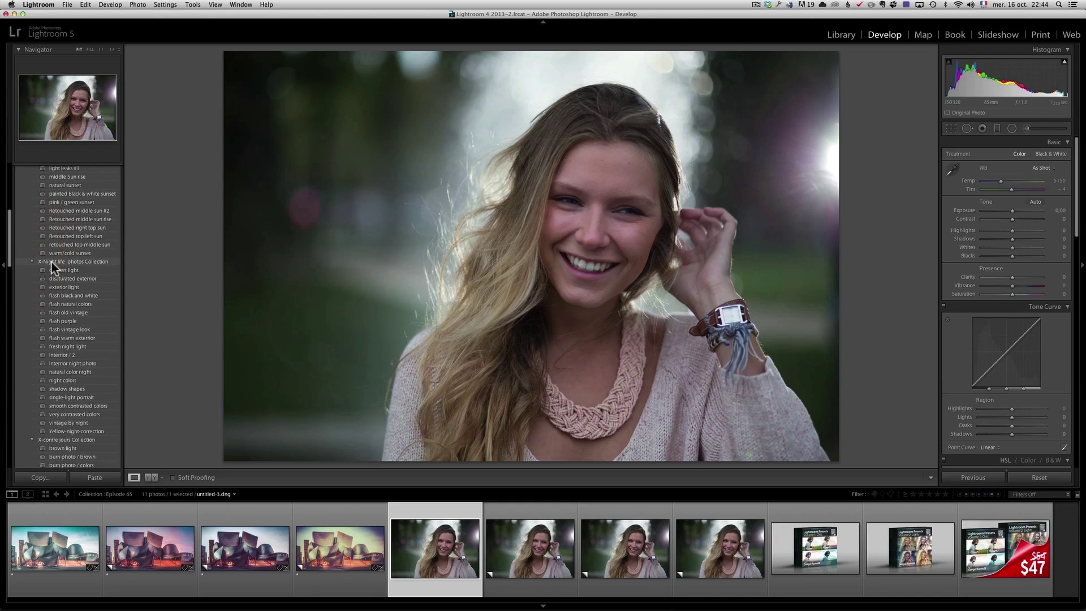
left_click_drag(9, 256, 8, 285)
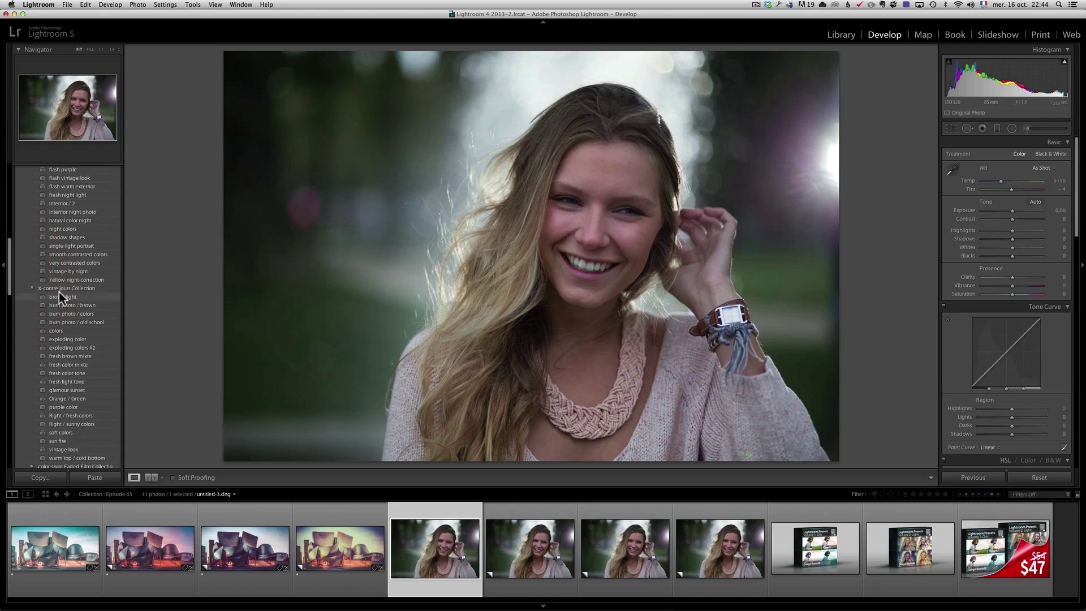
mouse_move(59, 292)
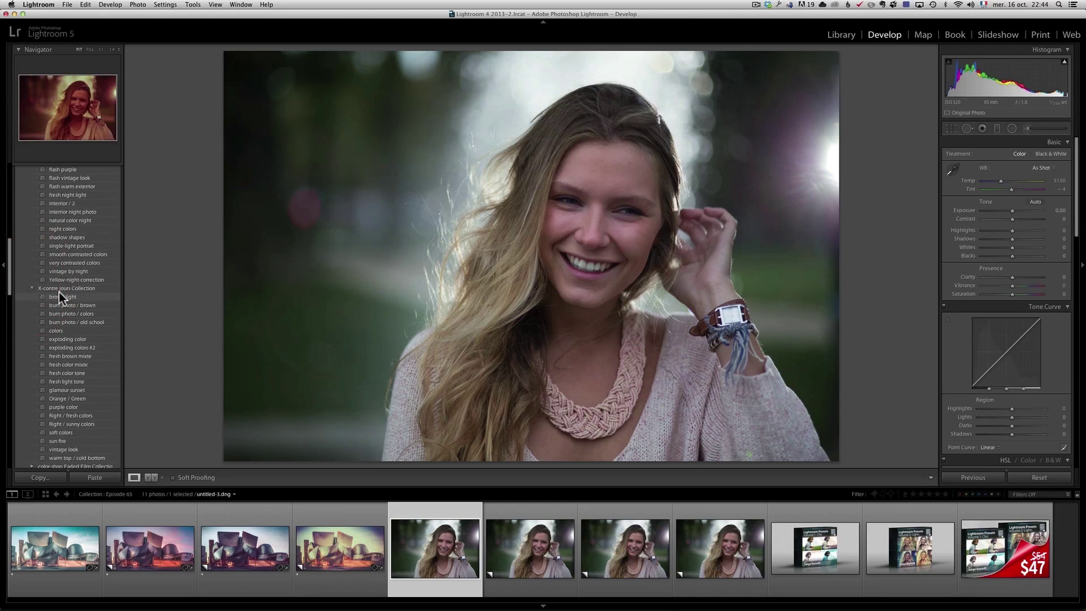
Apply the "fake sunny day" preset to the original portrait and "very contrasted colors" to its first virtual copy.
left_click_drag(9, 285, 9, 230)
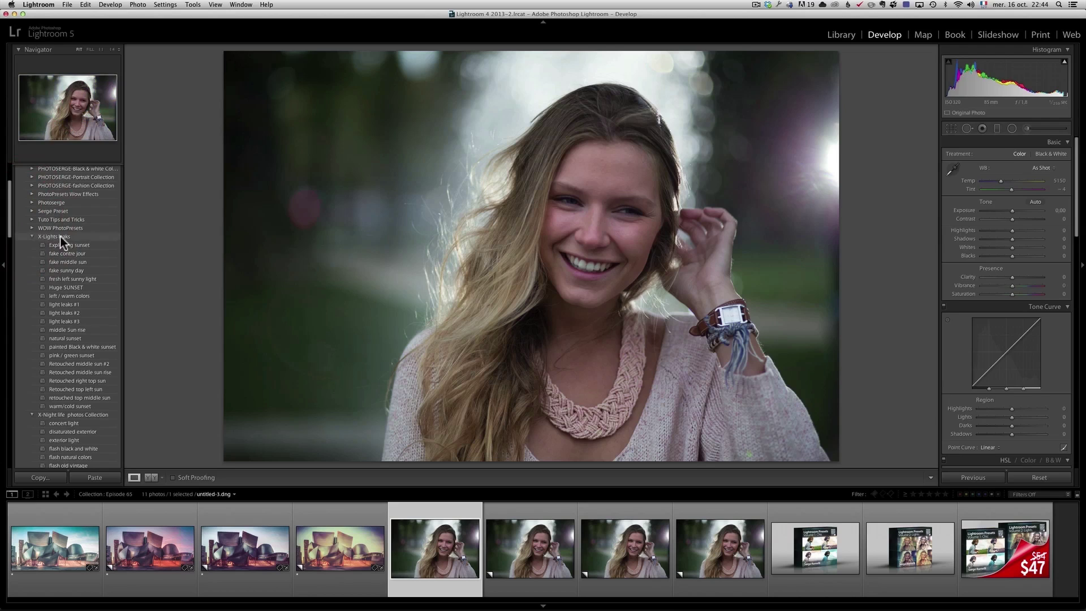
left_click(69, 271)
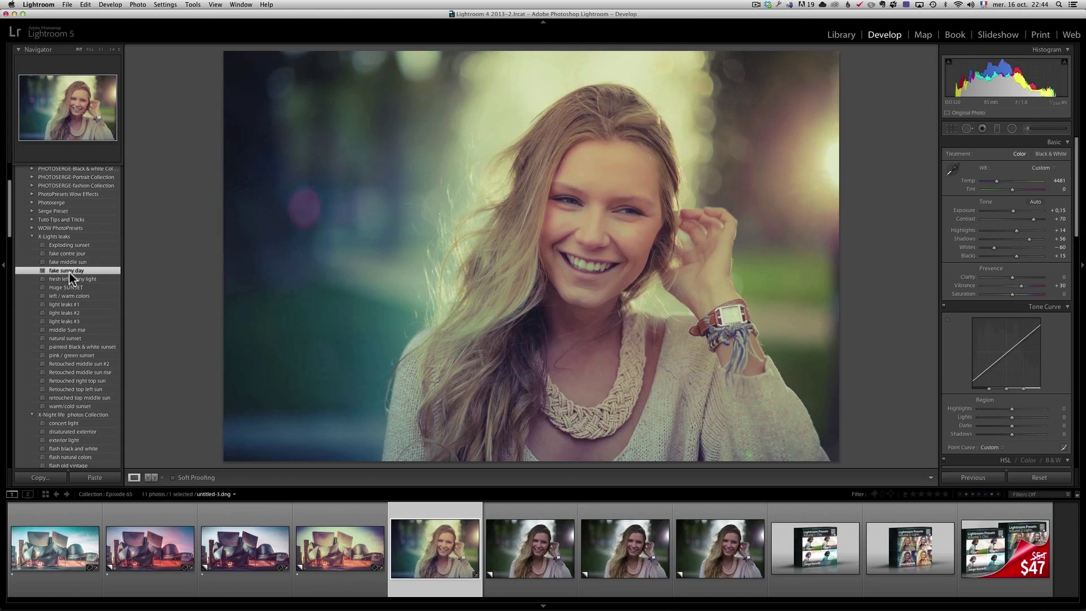
left_click(547, 561)
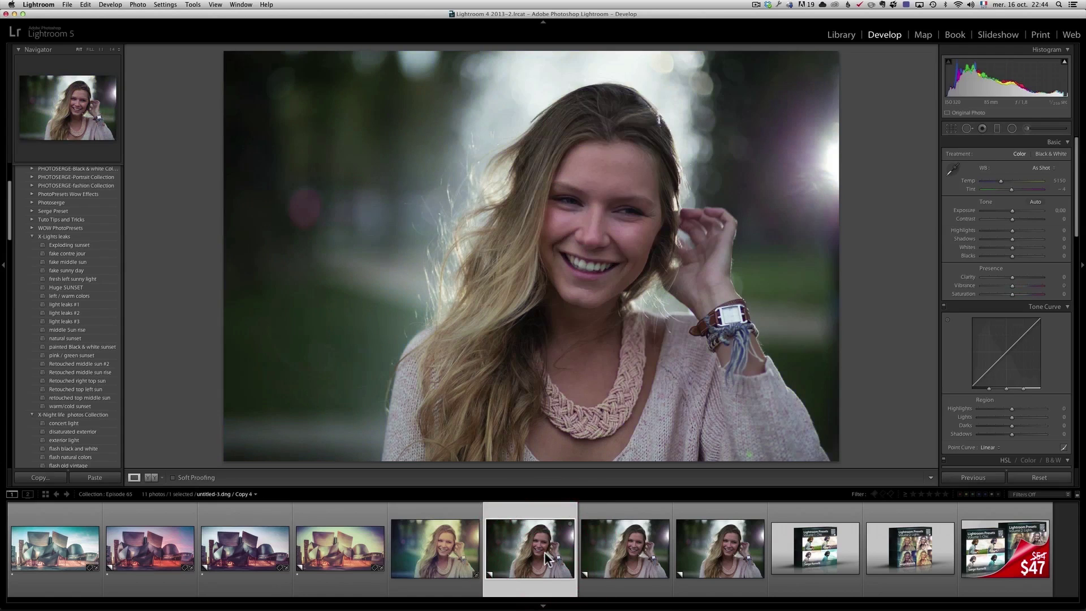
left_click_drag(11, 239, 11, 275)
left_click(11, 276)
left_click(90, 359)
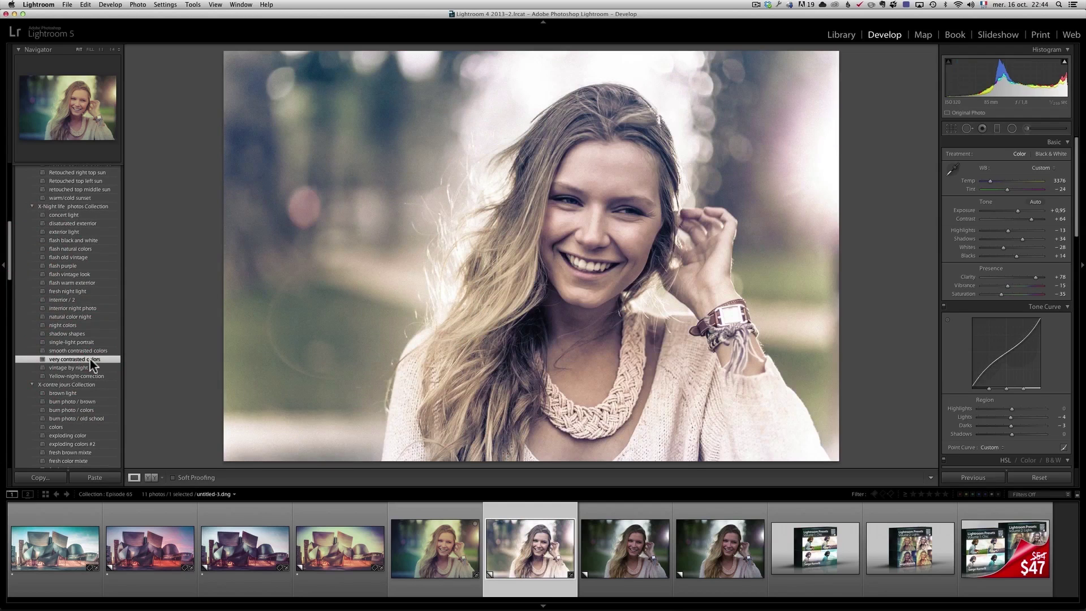
Apply "Yellow-night-correction" to the portrait's second virtual copy and the "Right / fresh colors" preset to the third.
left_click(634, 547)
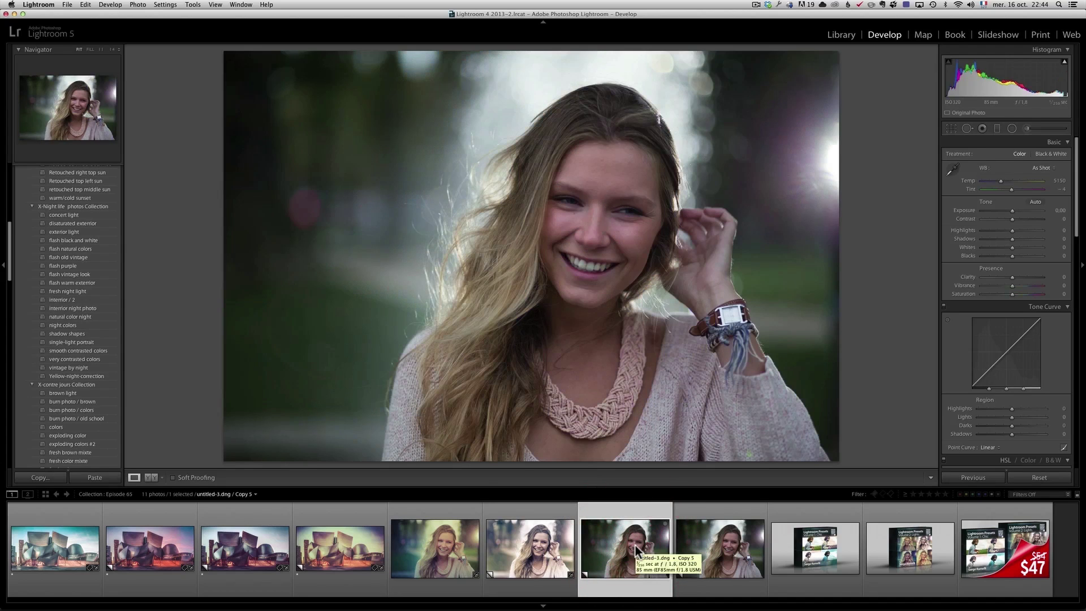
left_click(97, 376)
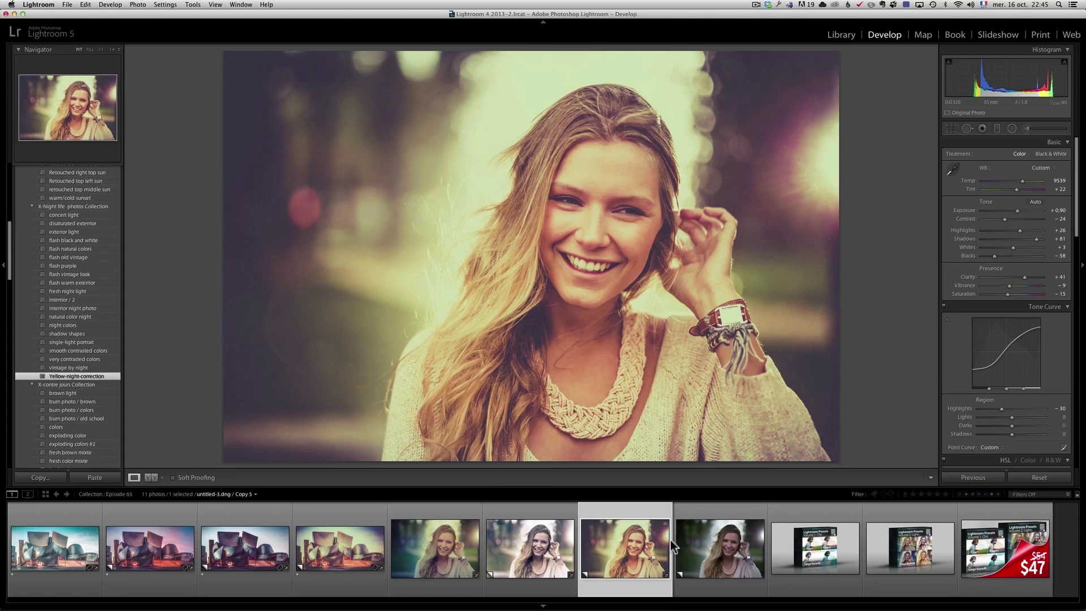
left_click(706, 540)
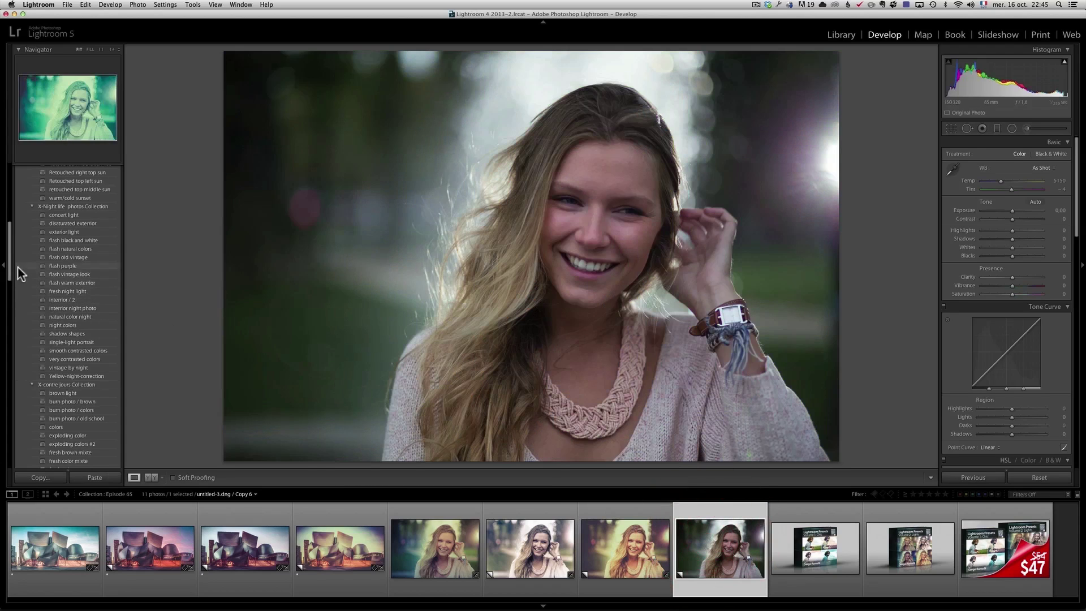
left_click_drag(7, 270, 8, 301)
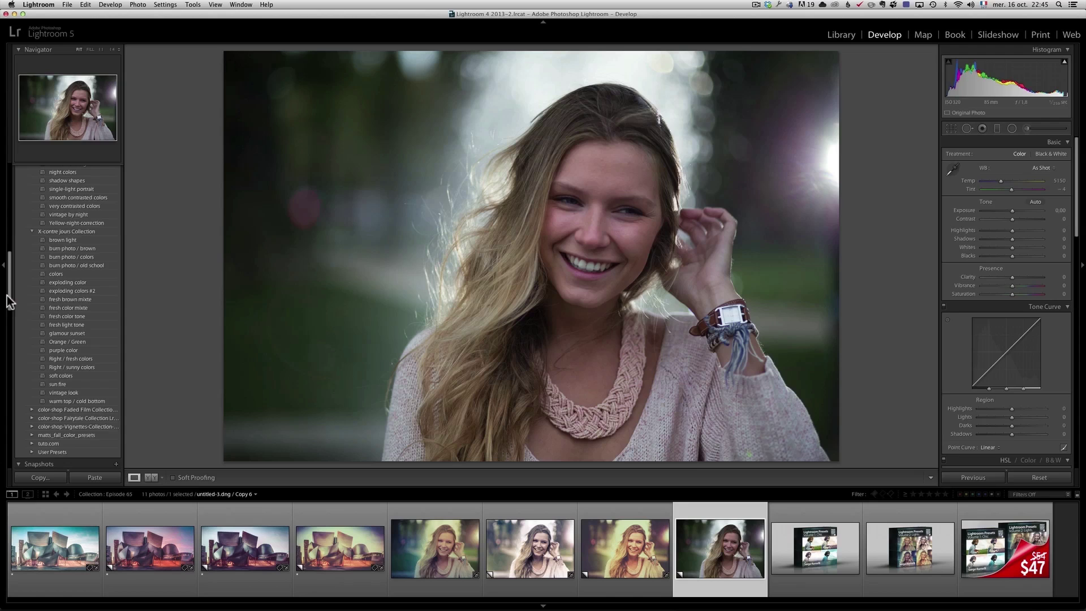
scroll(8, 301, "down", 2)
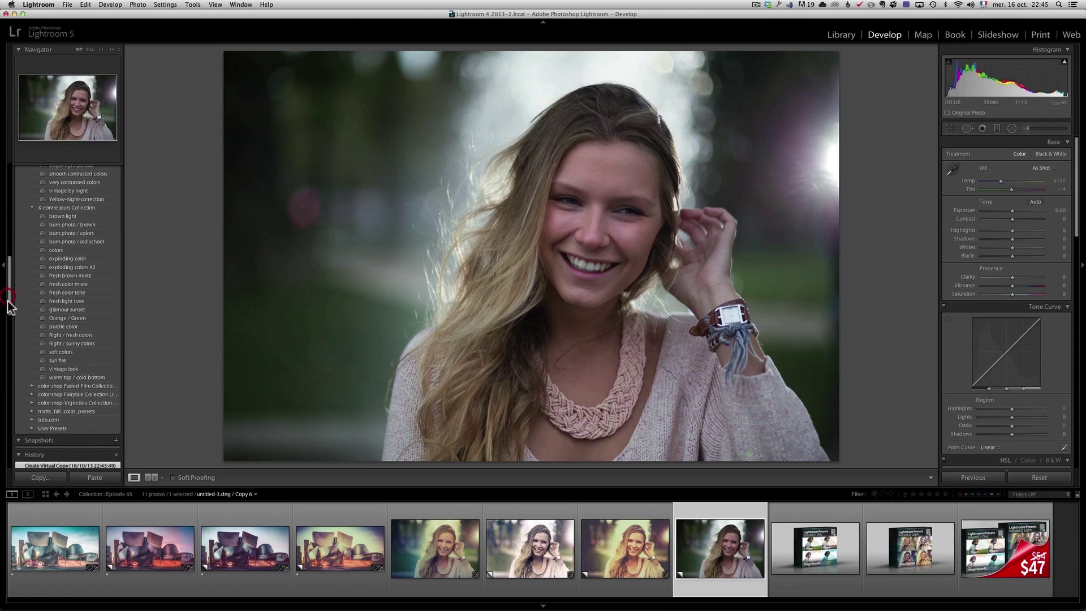
left_click(87, 336)
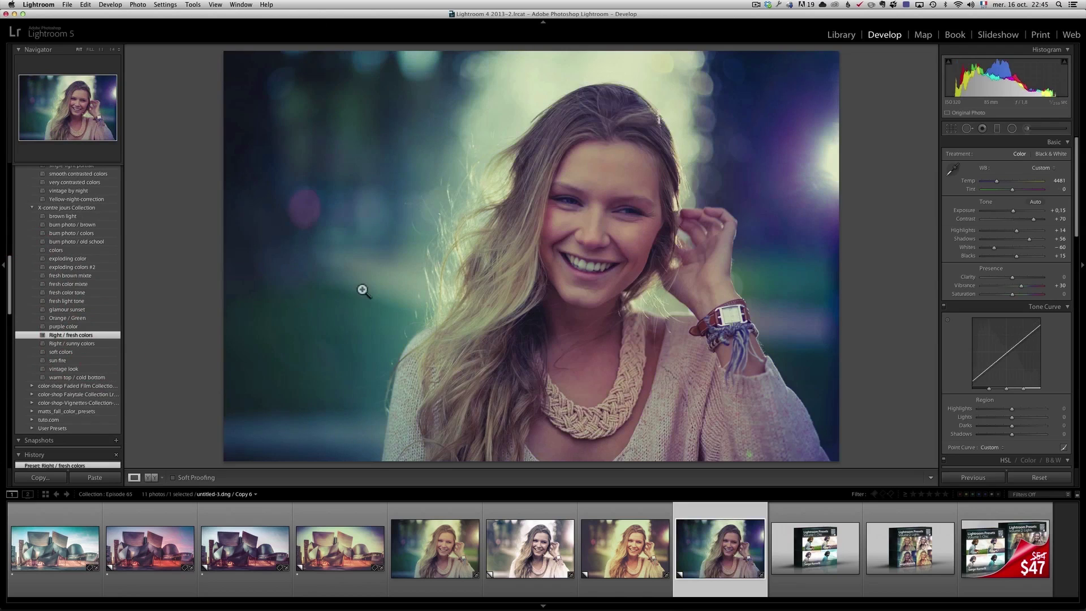
Review the restyled portrait versions and the four restyled concert hall versions one after another at full size.
left_click(638, 564)
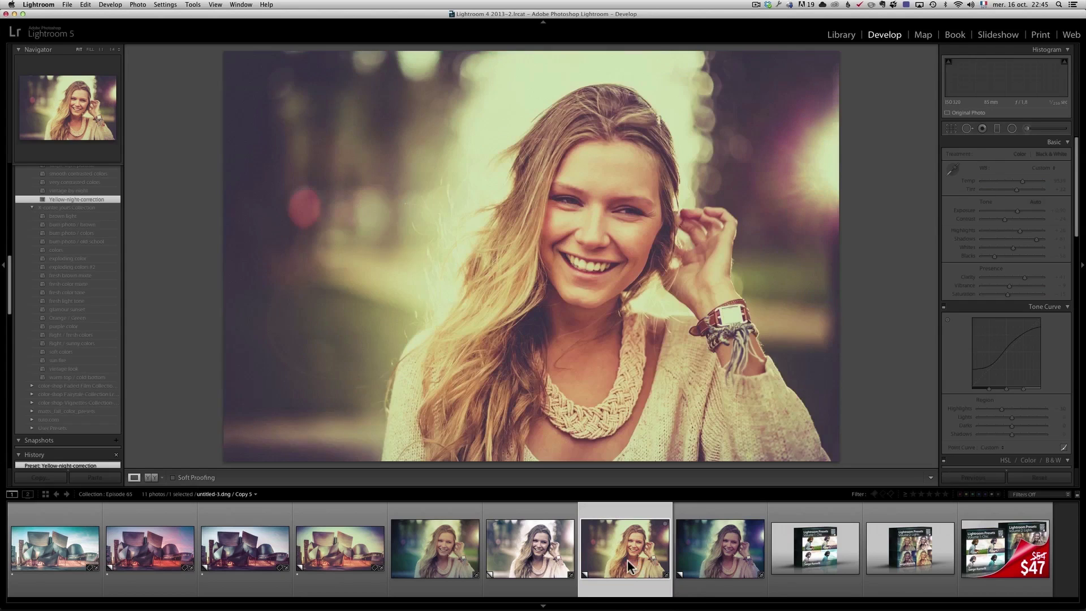
left_click(534, 559)
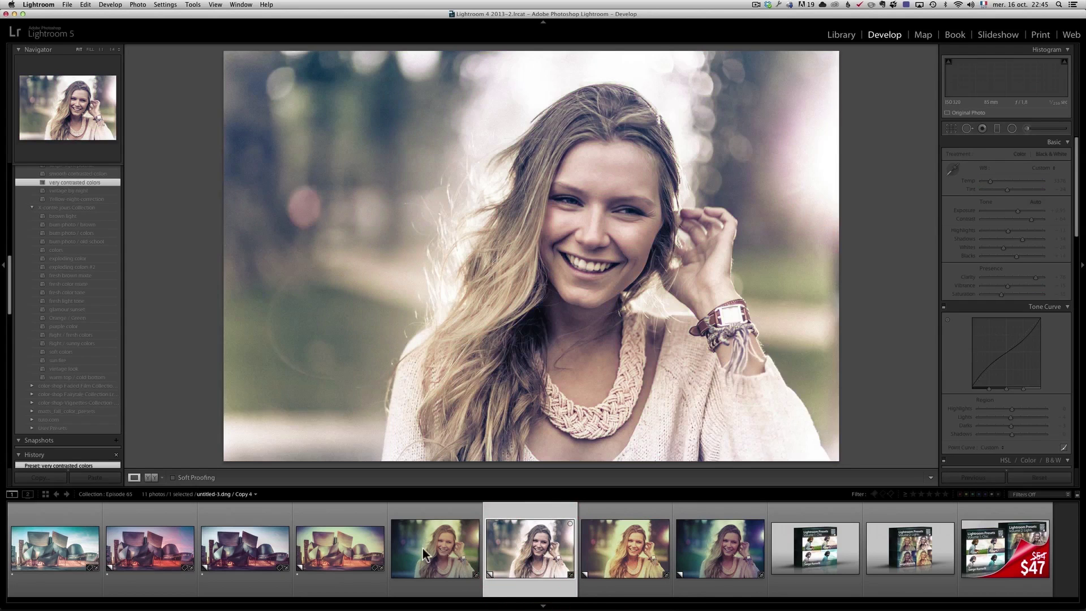
left_click(425, 552)
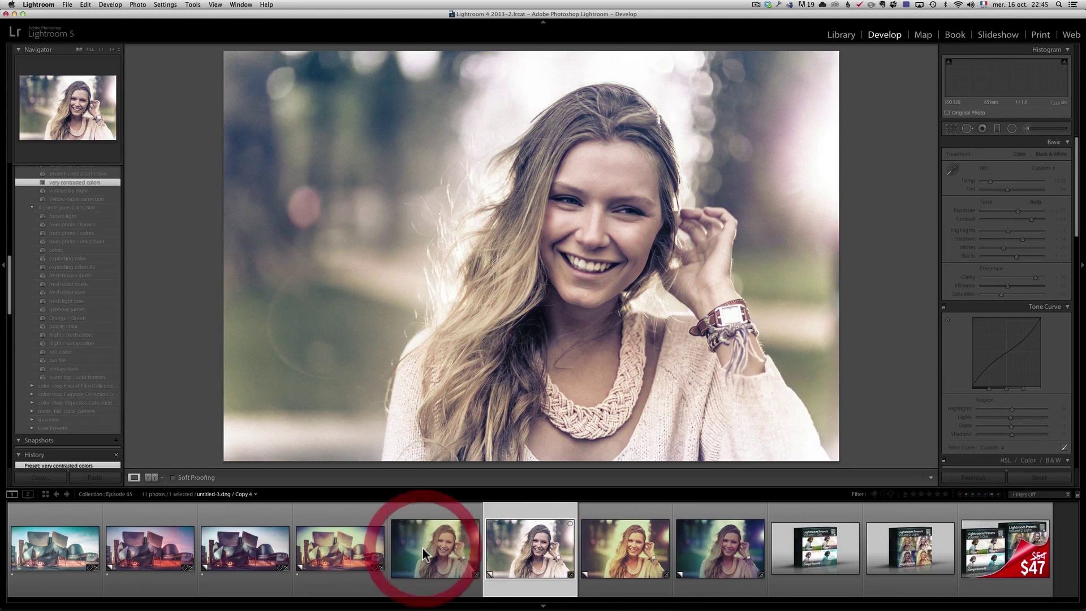
left_click(64, 563)
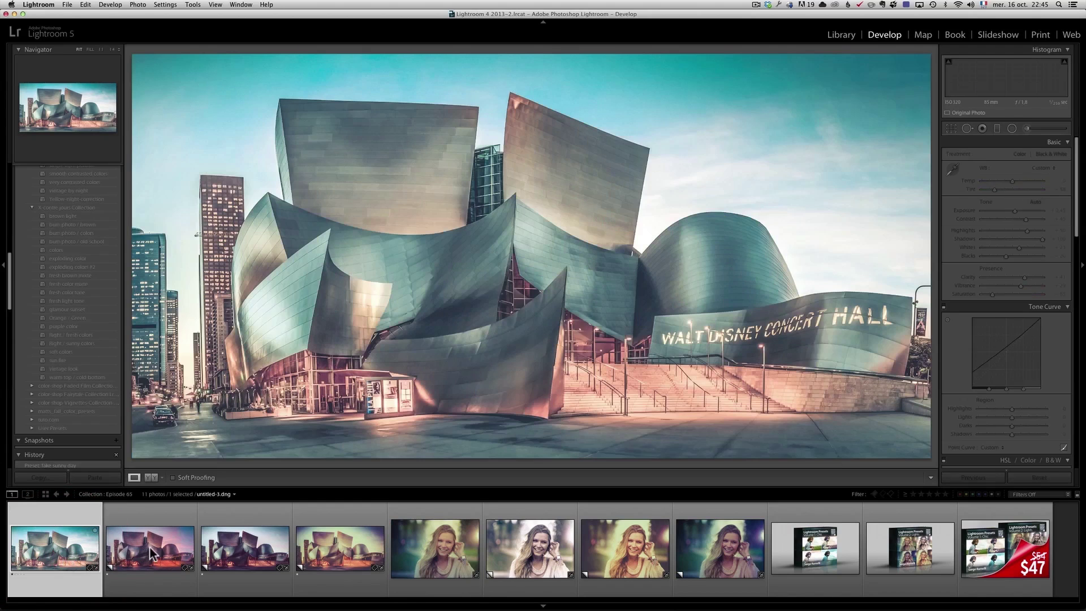
left_click(151, 552)
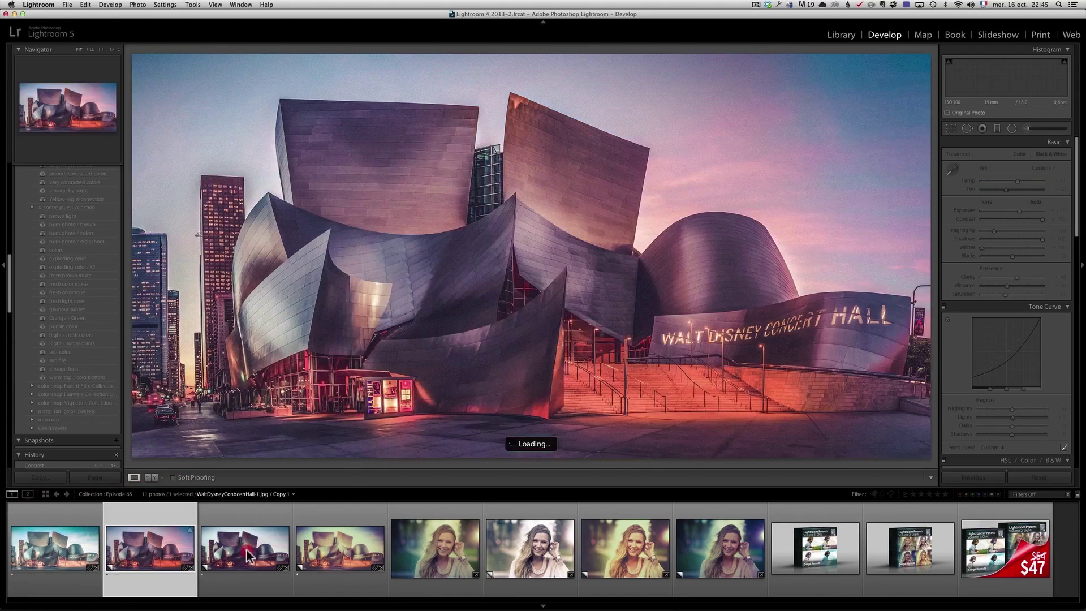
left_click(247, 556)
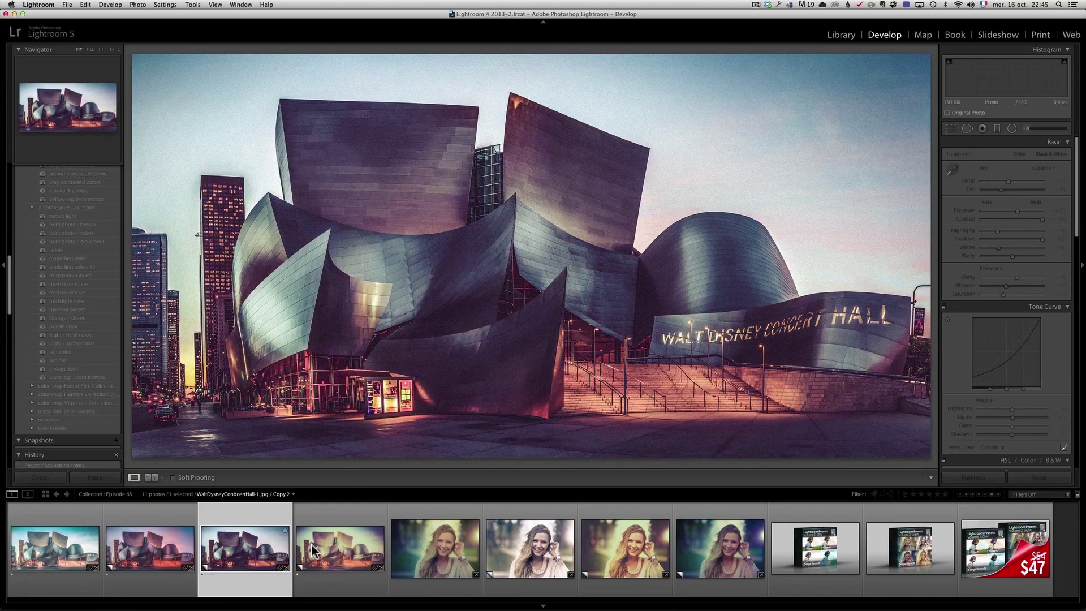
left_click(340, 548)
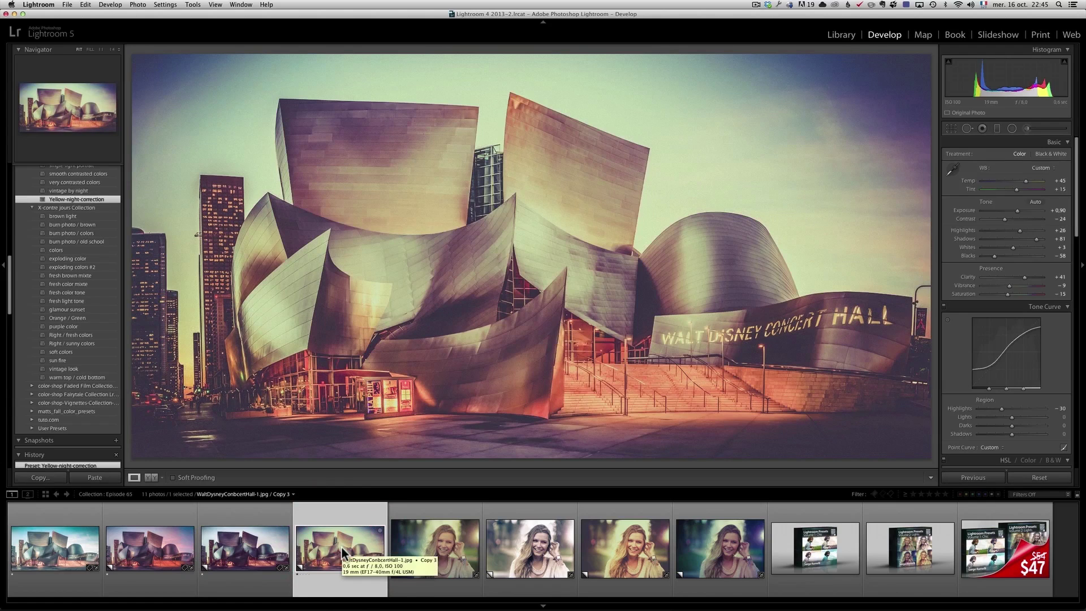
key("Left")
key("Left")
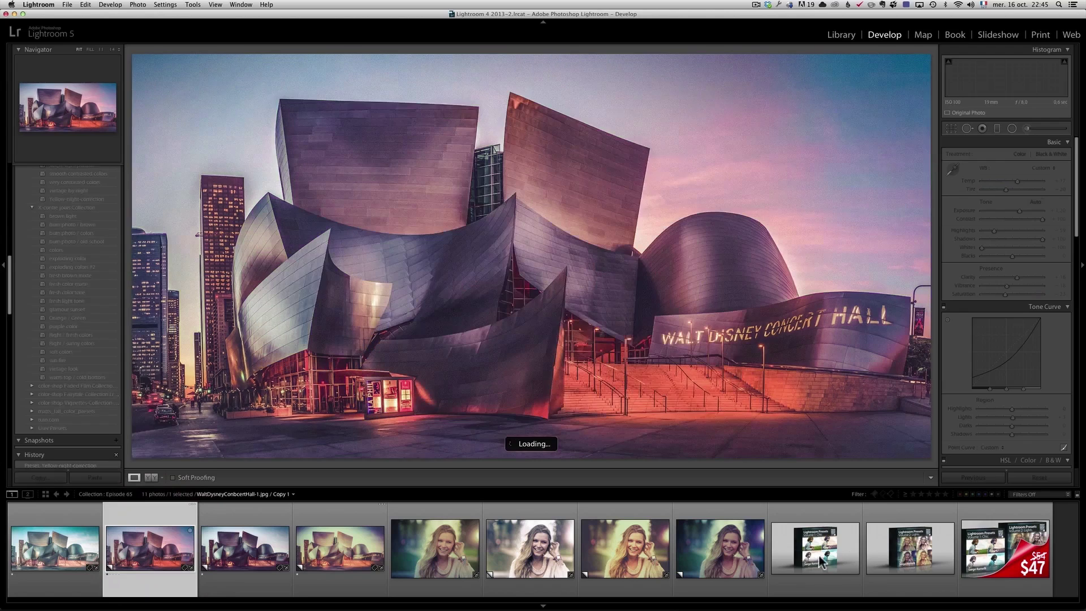
View the product images for Lightroom Presets Volume 1: Chic, Volume 2: Lights and the bundle of both.
left_click(827, 560)
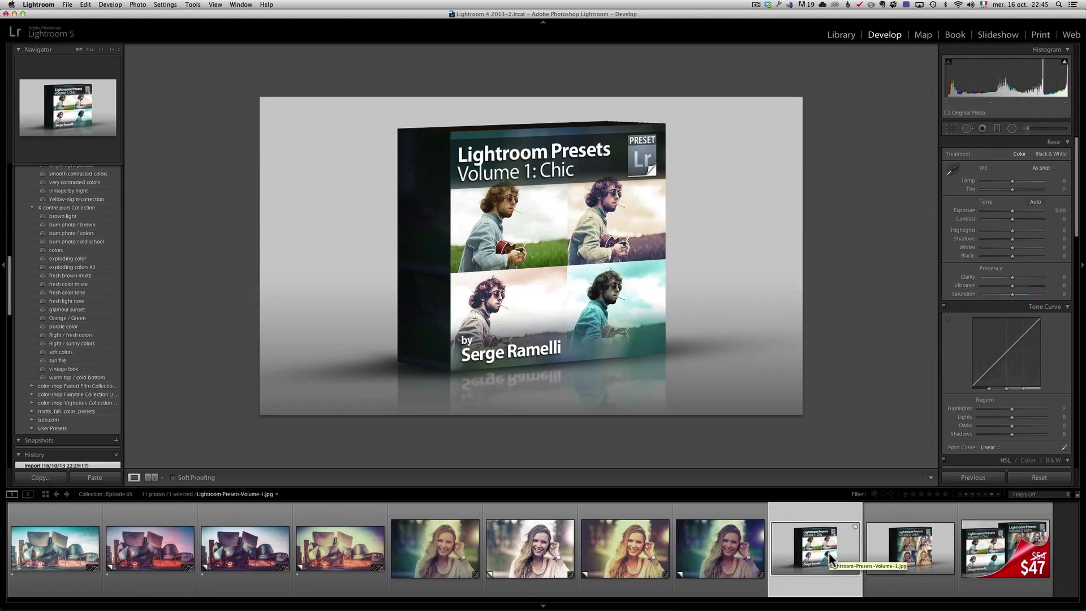
left_click(916, 557)
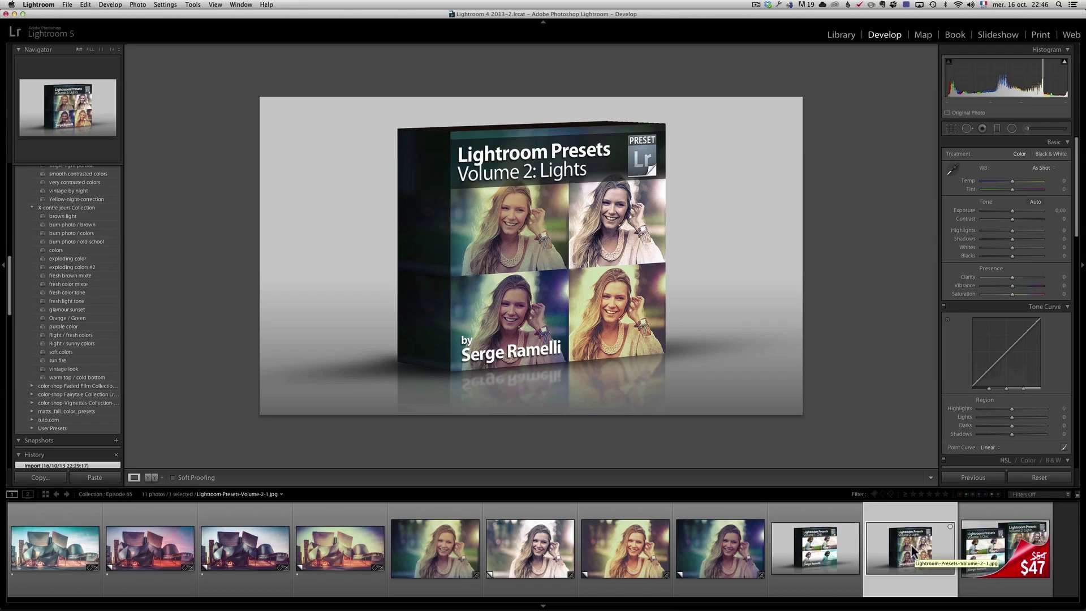
left_click(1007, 552)
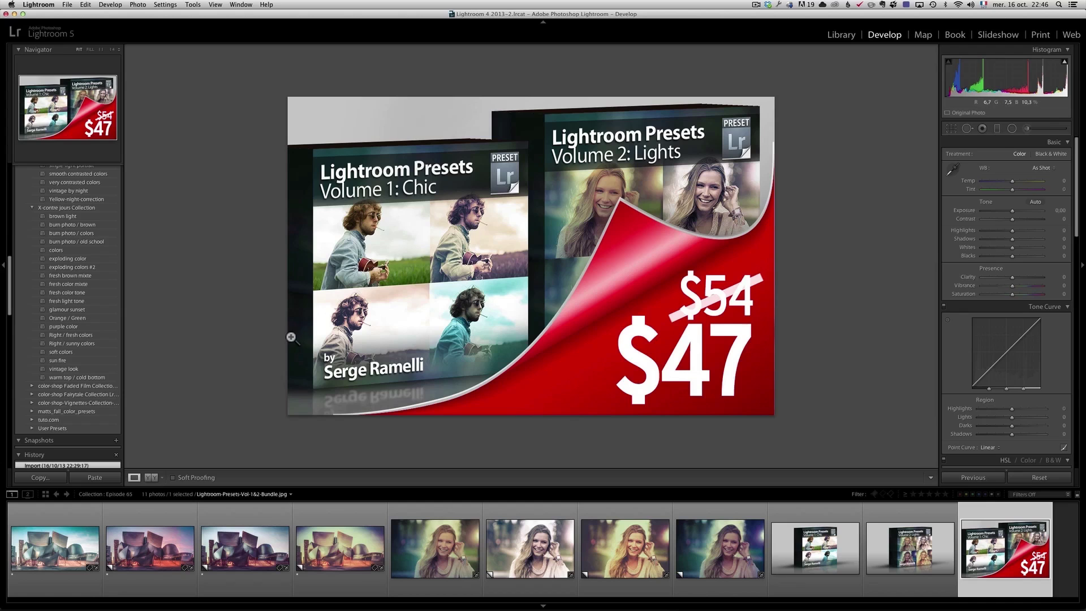
Switch to Chrome and look through the tutorial packages offered on the photoserge.com packages page.
key("super+Tab")
left_click(388, 326)
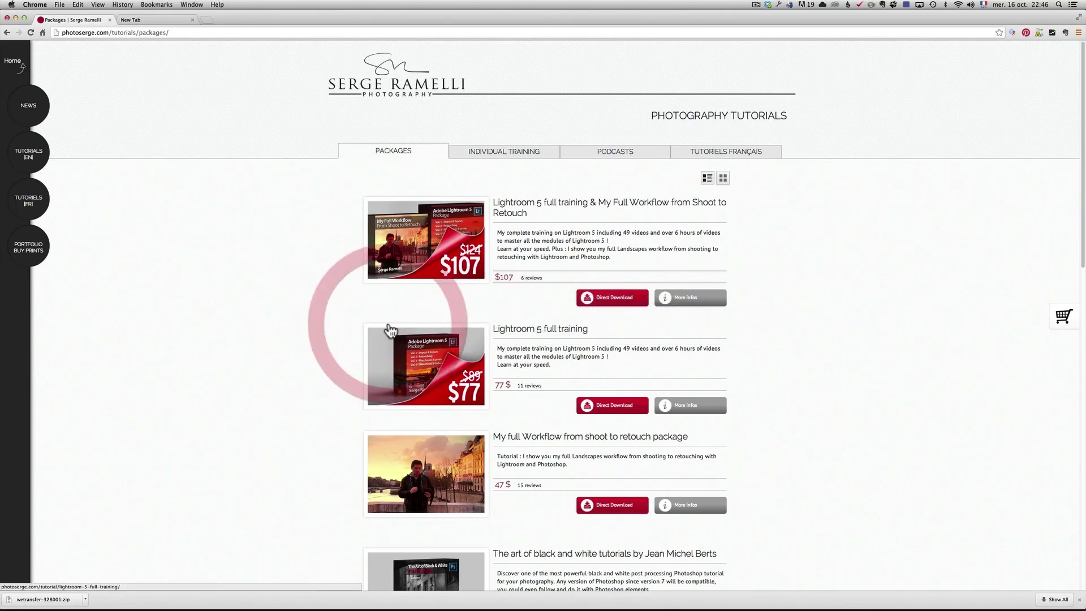
scroll(788, 286, "down", 5)
scroll(787, 282, "up", 5)
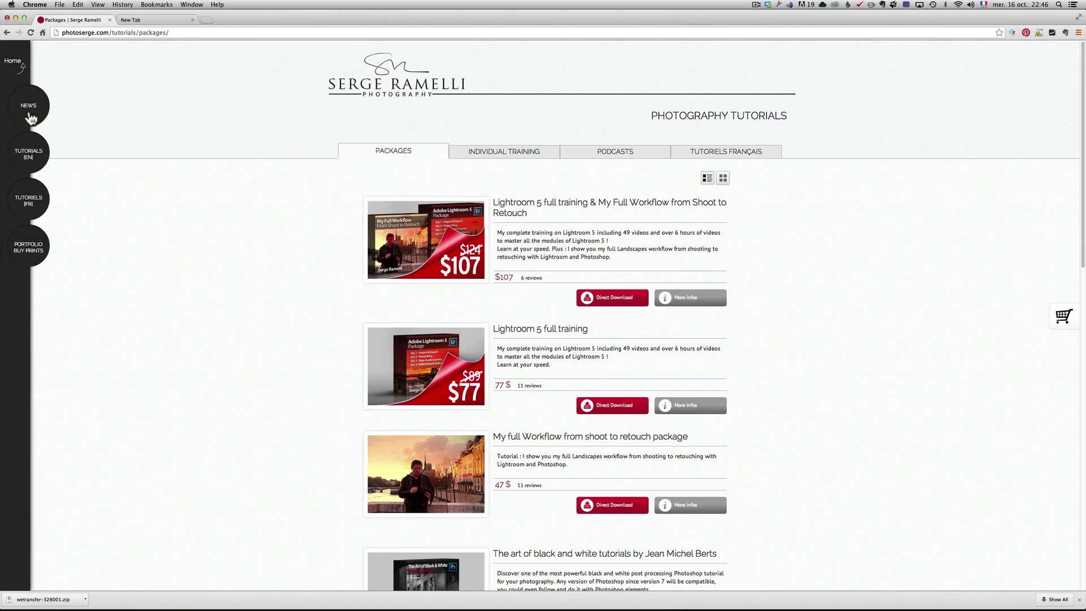
Open the website's newsletter sign-up page from its News section and go to the Name and Email fields.
mouse_move(33, 112)
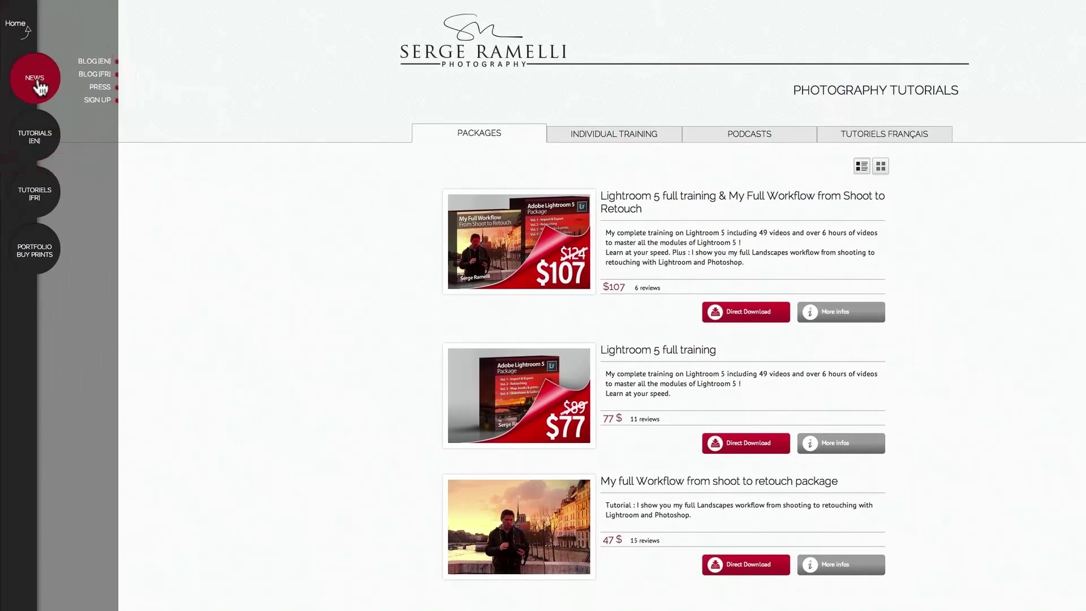
left_click(97, 100)
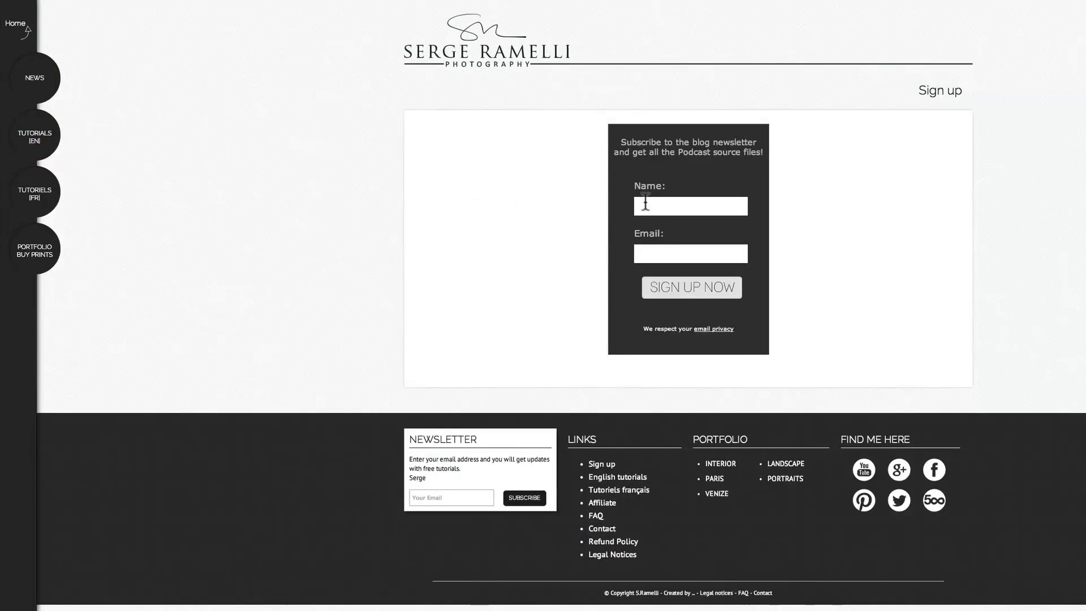
left_click(655, 205)
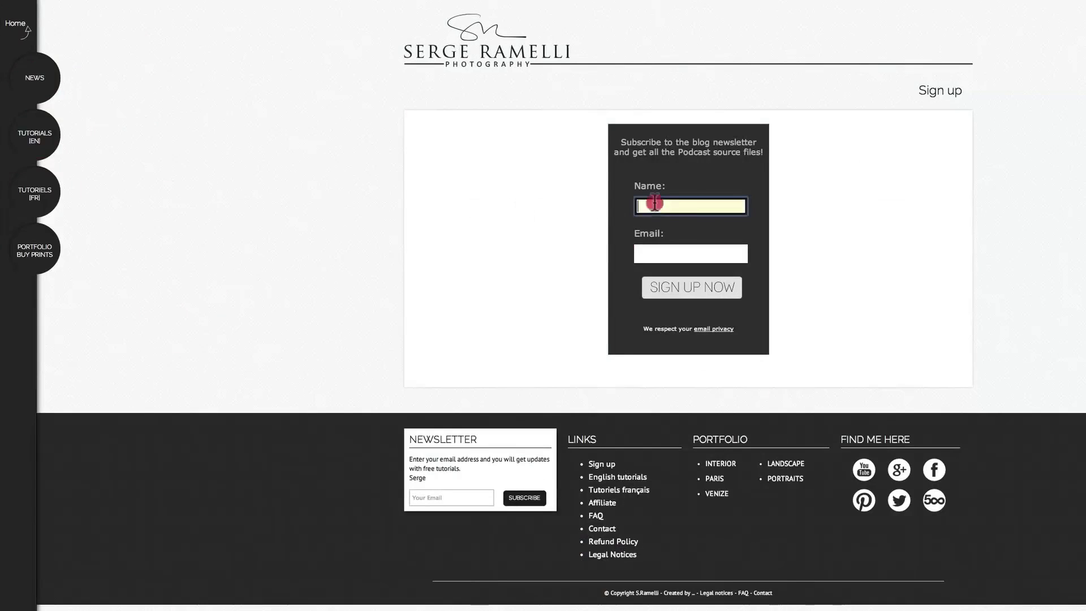
left_click(670, 253)
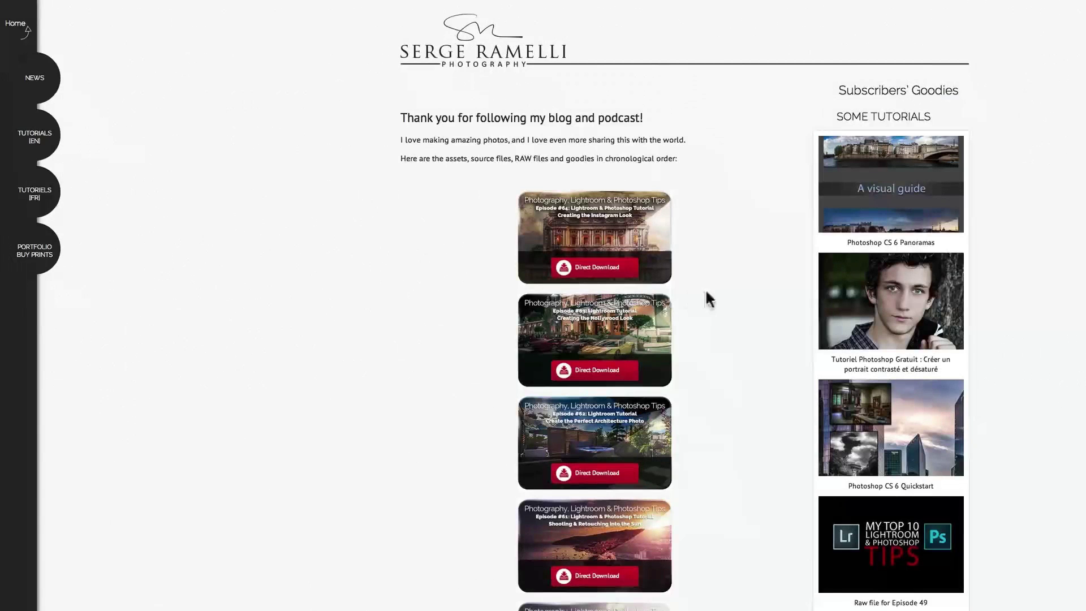
Look through the episode source file downloads on the Subscribers' Goodies page down to the older episodes.
scroll(706, 291, "down", 5)
scroll(707, 289, "down", 10)
scroll(717, 272, "up", 5)
scroll(729, 275, "down", 12)
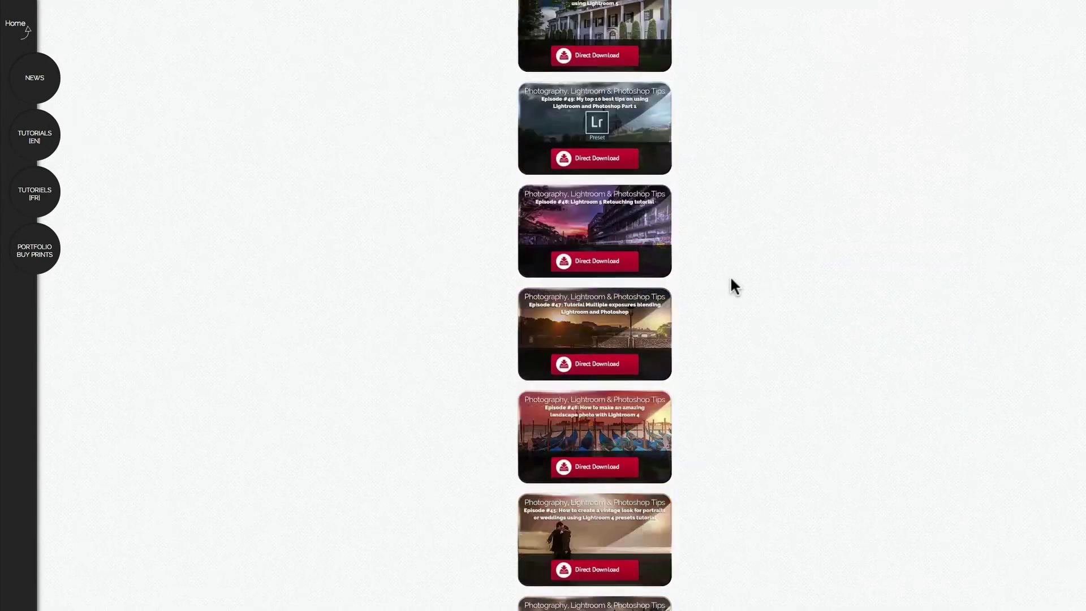
Look through the older episode source file downloads and return towards the more recent ones.
scroll(731, 278, "down", 7)
scroll(728, 278, "up", 18)
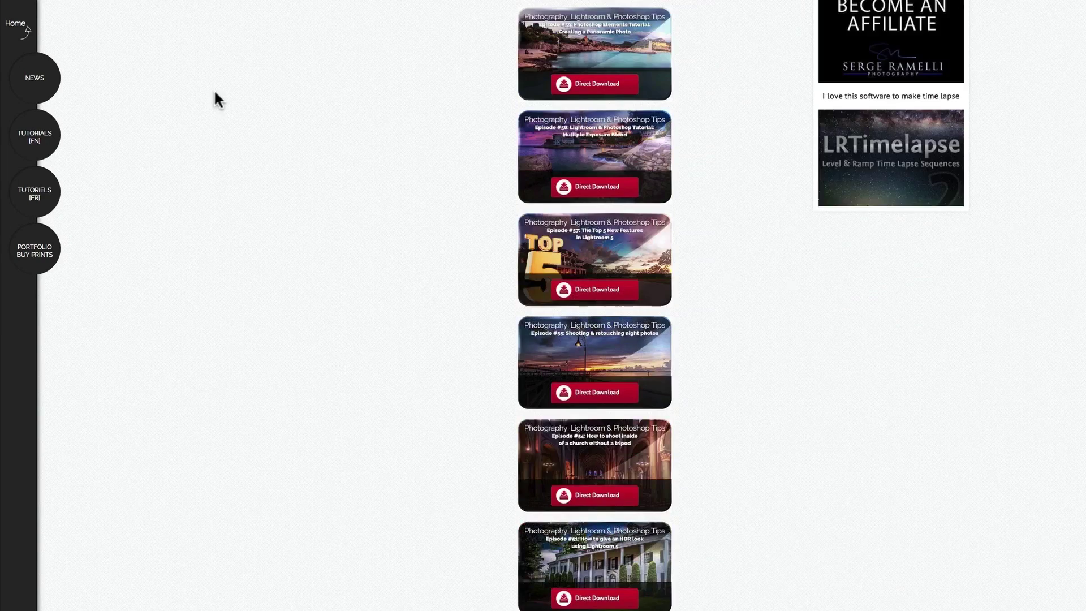
scroll(218, 99, "up", 5)
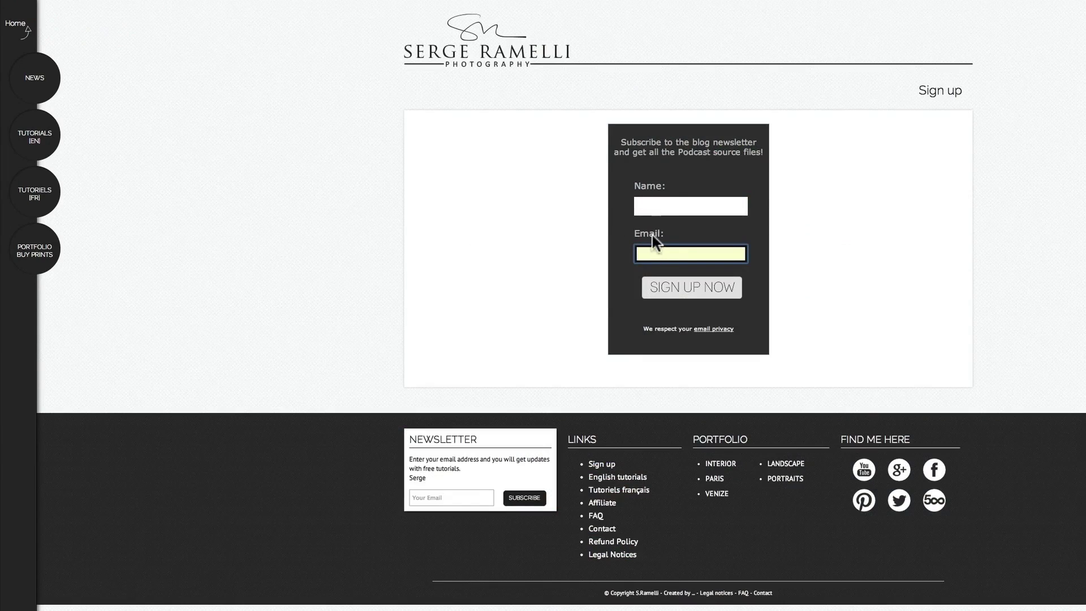
Show the newsletter sign-up page with its Name and Email fields, and look through the episode source file downloads again.
left_click(658, 206)
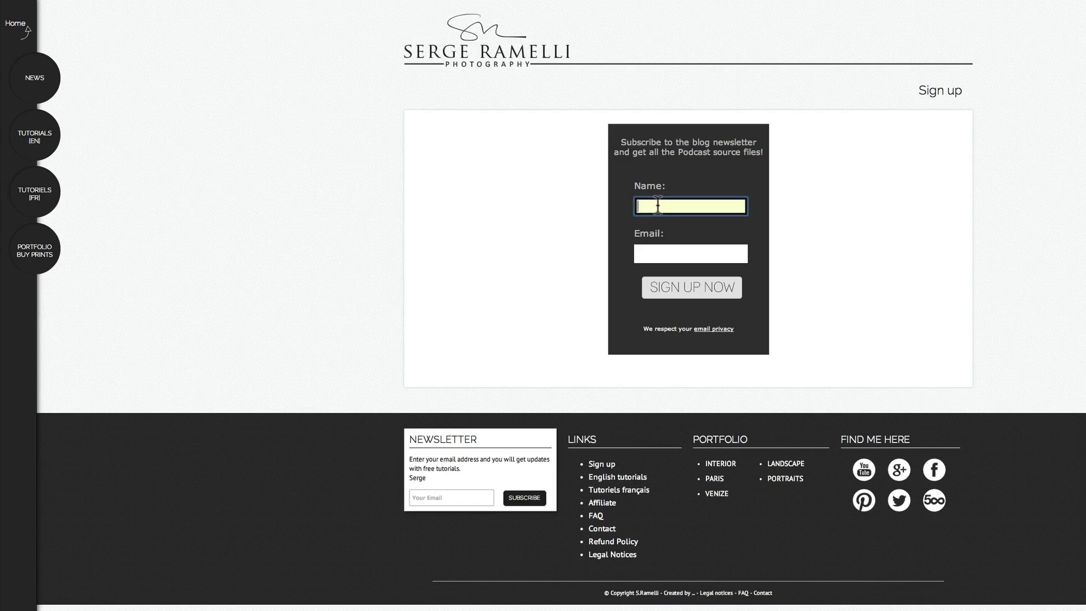
left_click(56, 95)
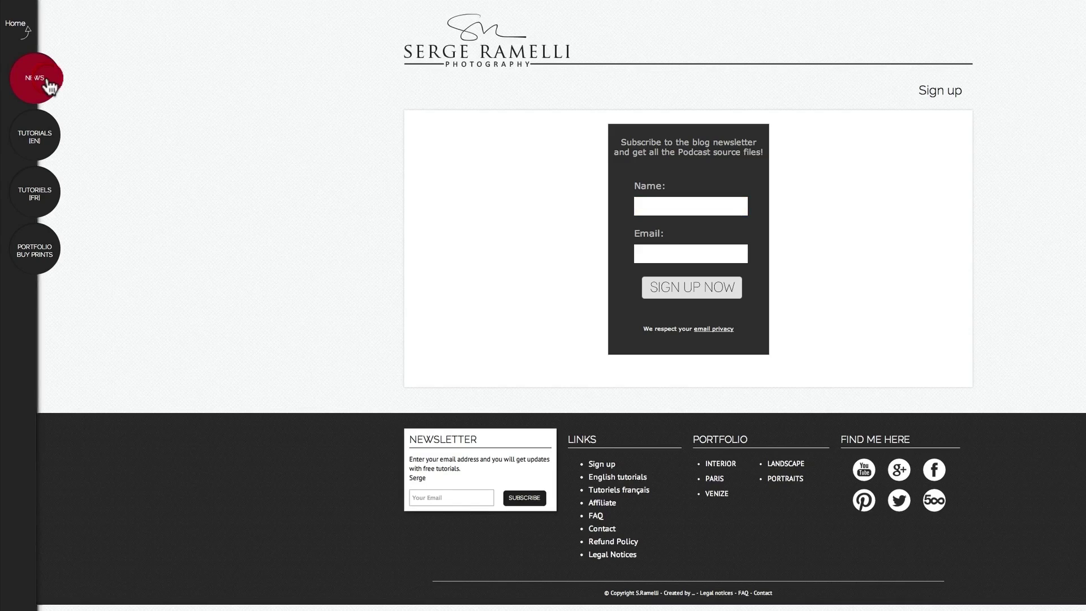
left_click(668, 206)
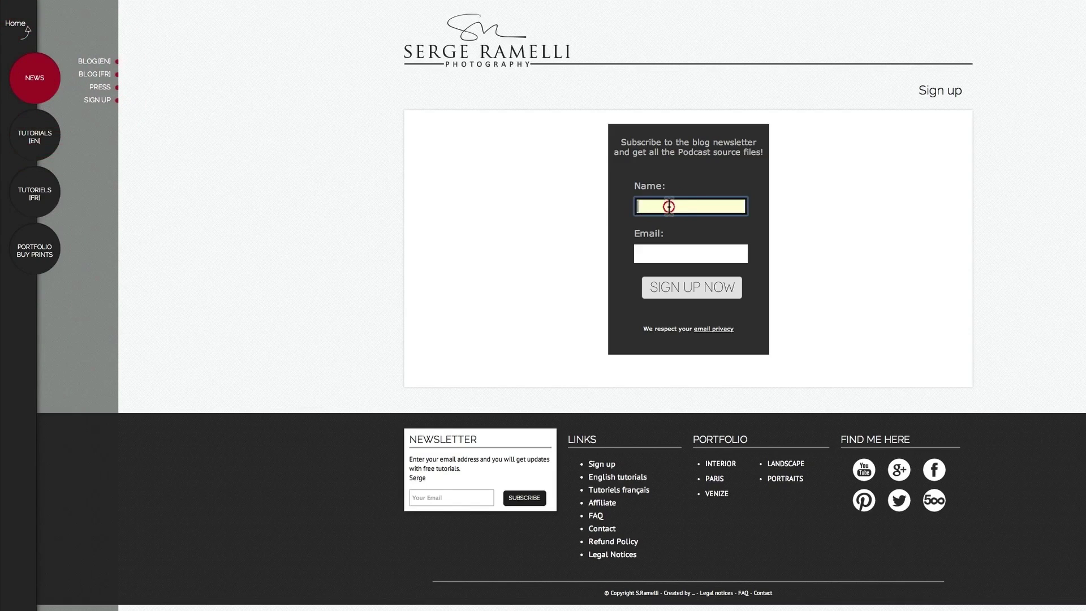
left_click(674, 253)
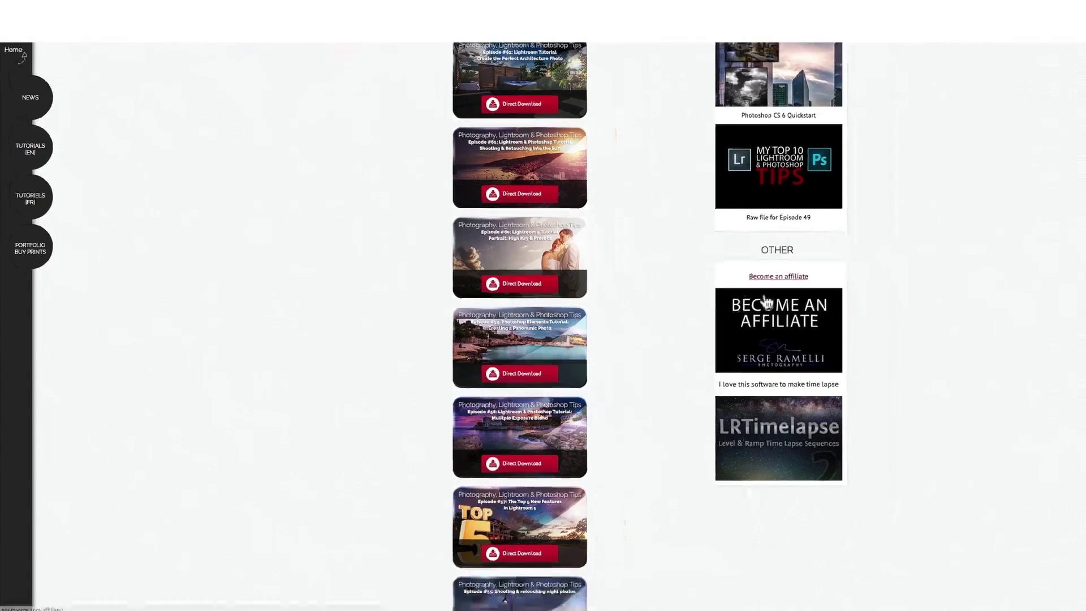
scroll(717, 290, "down", 6)
scroll(717, 294, "up", 15)
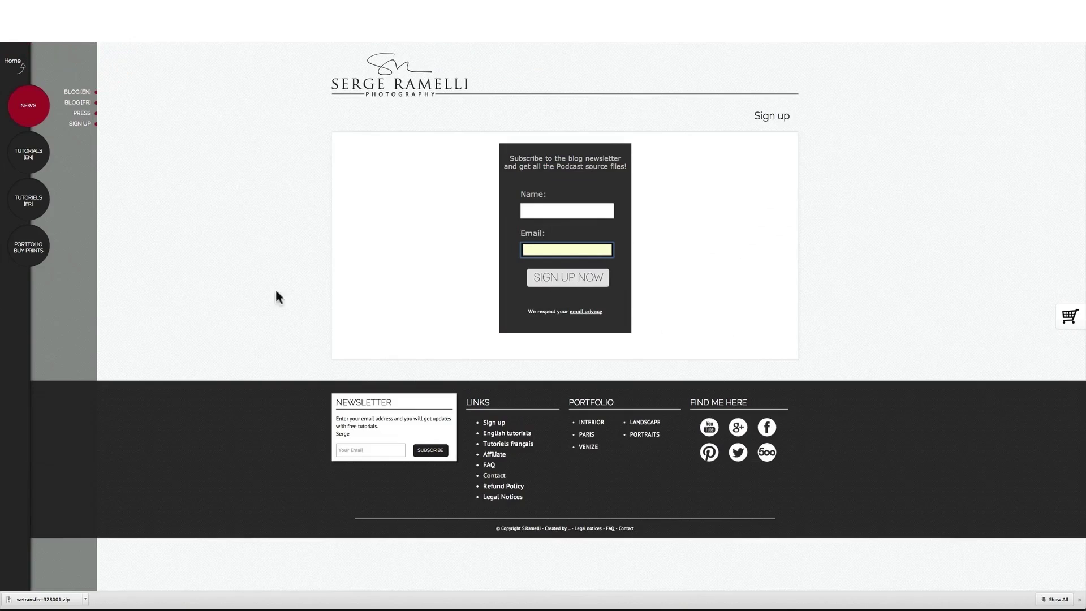
Switch to Lightroom, and from there to the Finder window showing the Pack #2 preset folders.
key("super+Tab")
left_click(423, 328)
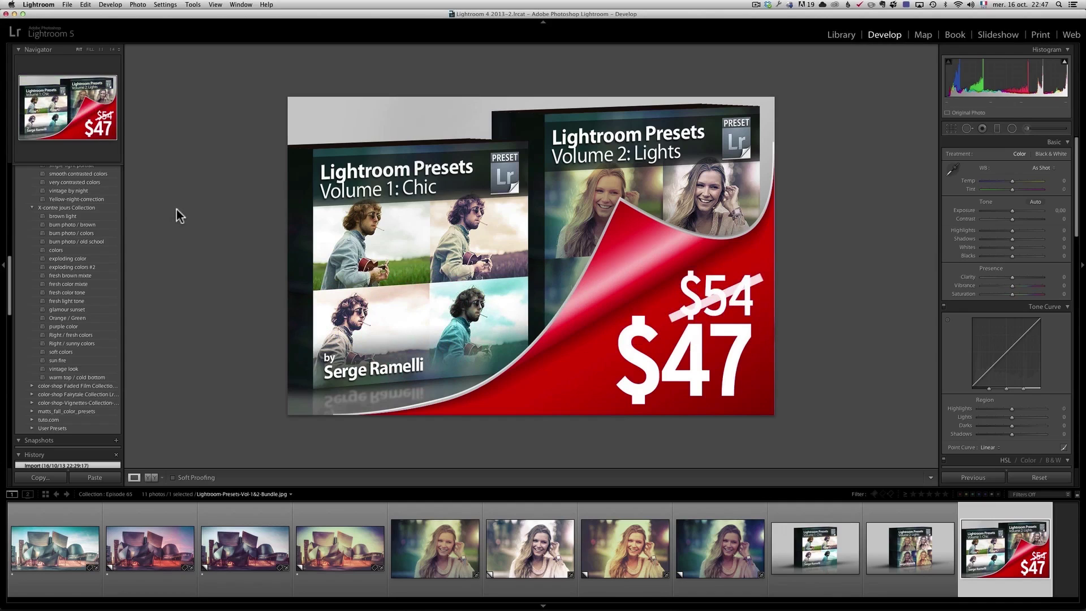
key("super+Tab")
left_click(551, 315)
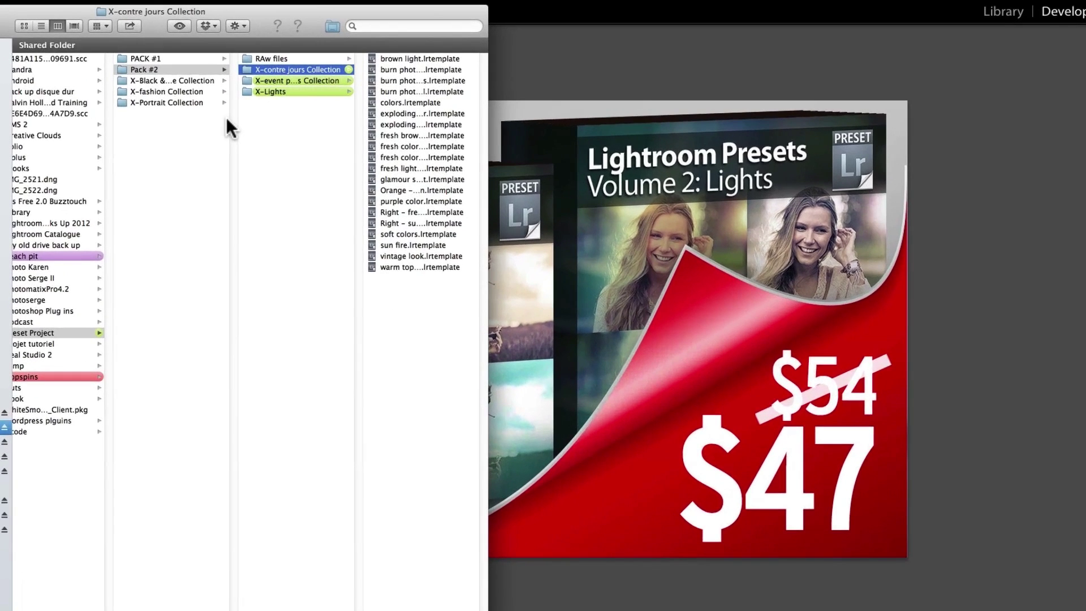
Examine the preset files inside the X-contre jours Collection, X-event photos Collection and X-Lights folders of Pack #2.
left_click(274, 69)
left_click(287, 128)
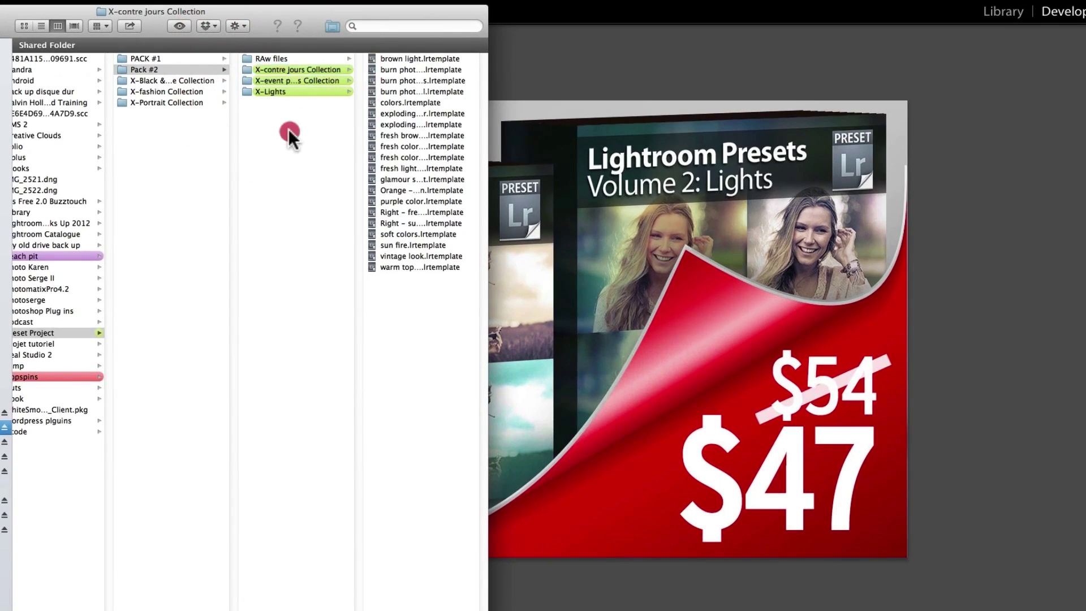
left_click(293, 69)
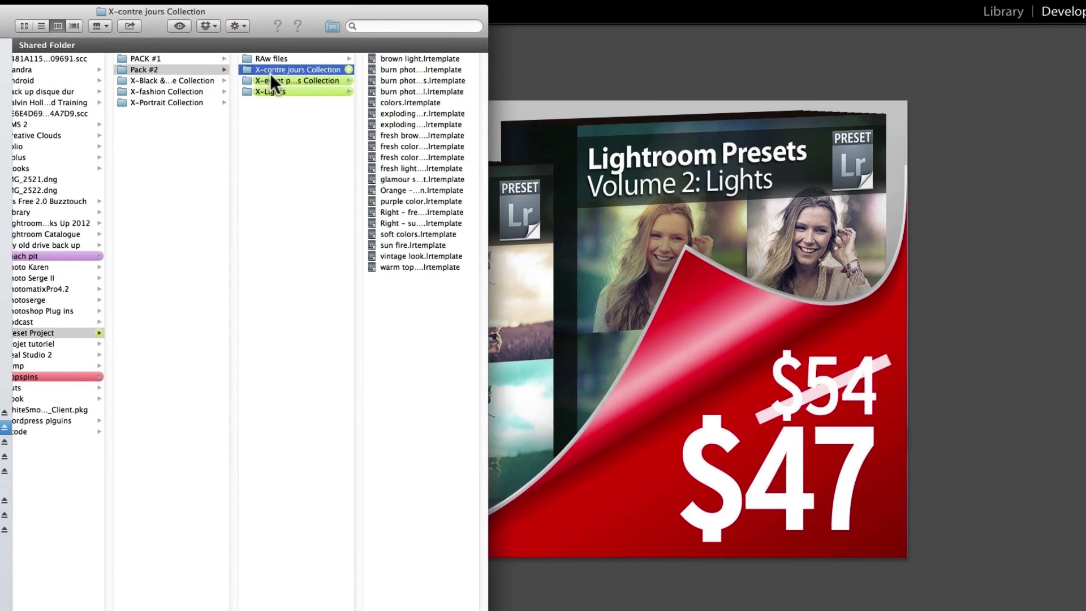
left_click(285, 91)
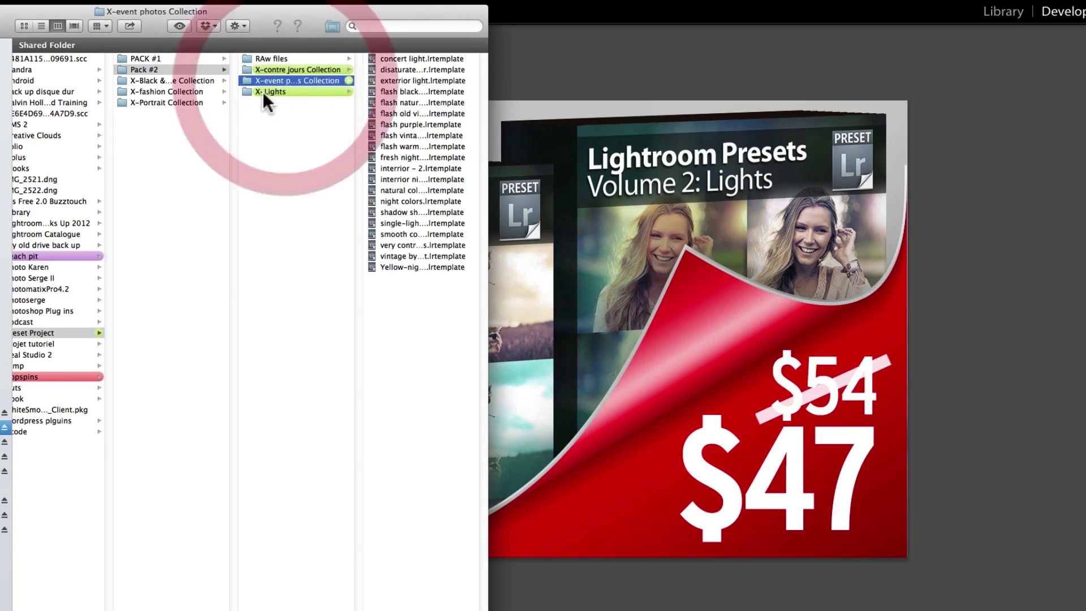
left_click(297, 80)
left_click(297, 71)
left_click(298, 81)
left_click(299, 91)
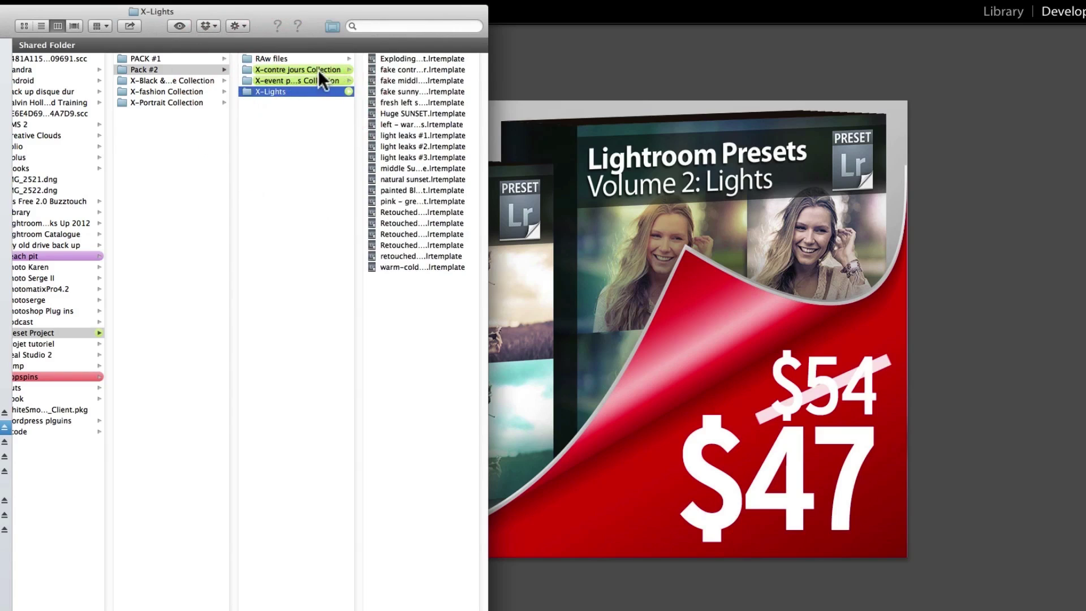
left_click(318, 70)
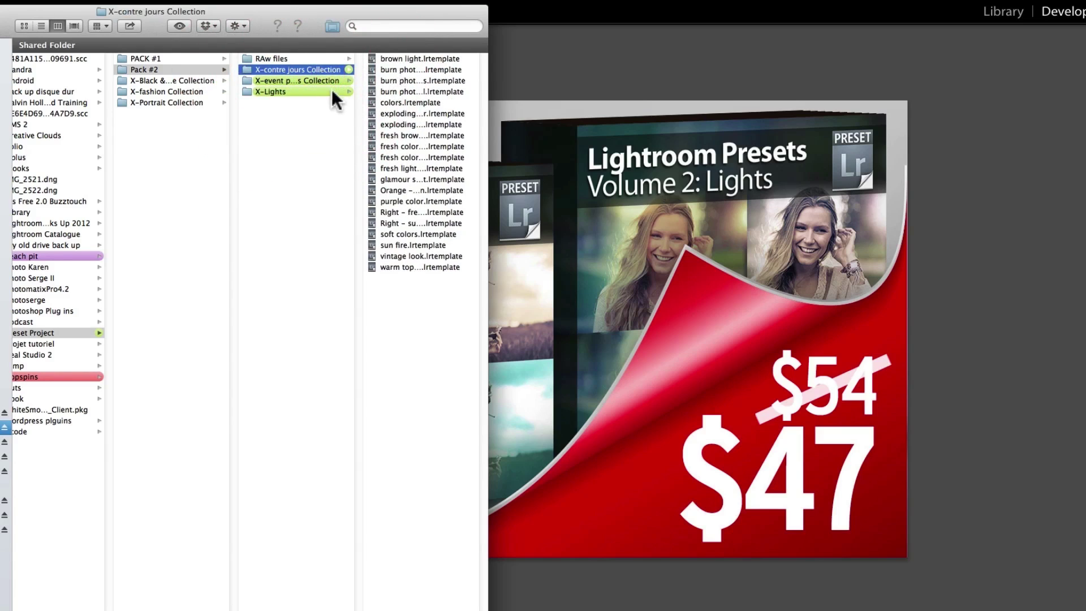
left_click(335, 82)
left_click(333, 89)
Copy the X-contre jours Collection, X-event photos Collection and X-Lights folders together.
left_click(325, 67)
left_click(311, 90, "shift")
right_click(314, 90)
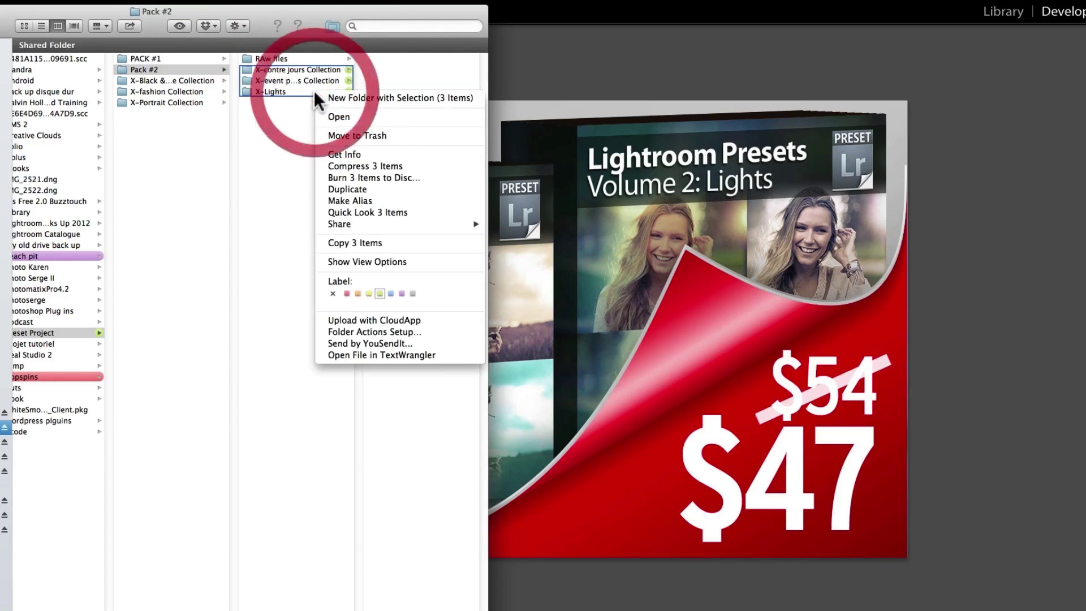
left_click(385, 238)
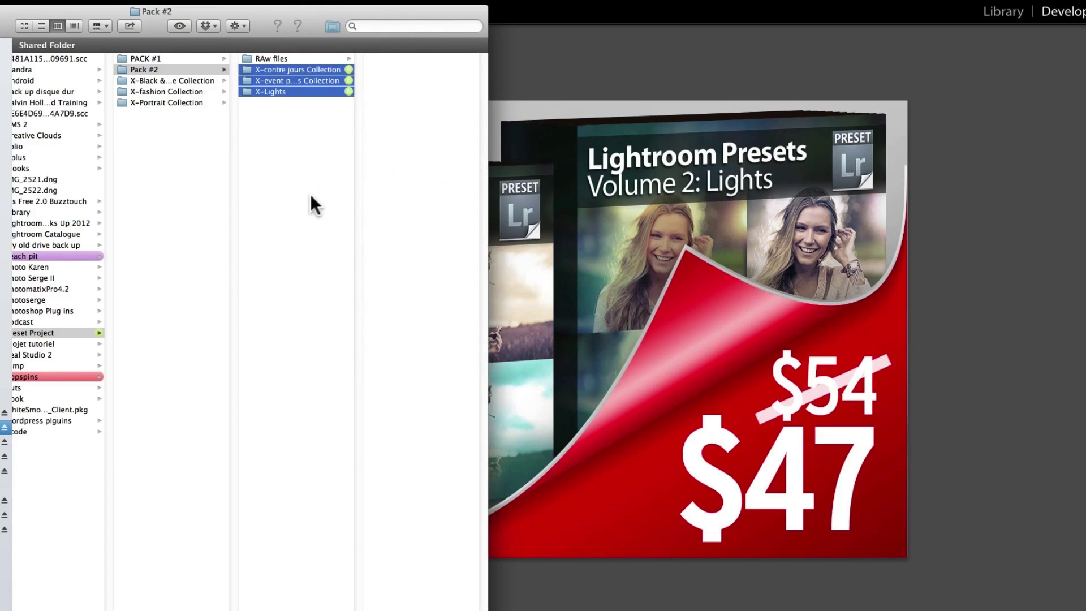
Switch to Lightroom and show its presets folder in Finder from the Presets preferences, moving the folder window fully into view.
left_click(681, 106)
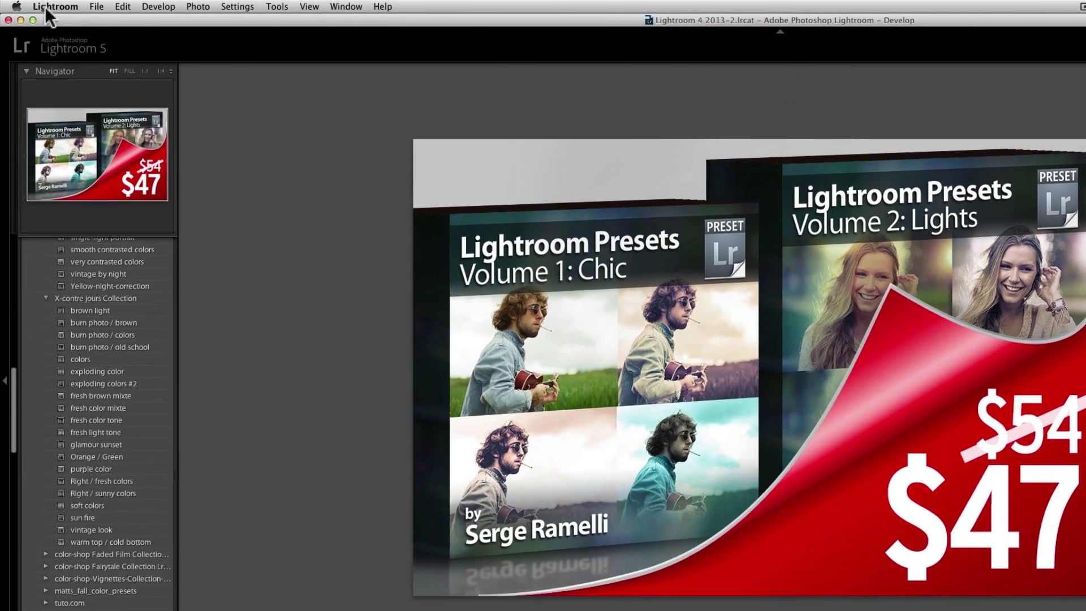
left_click(46, 9)
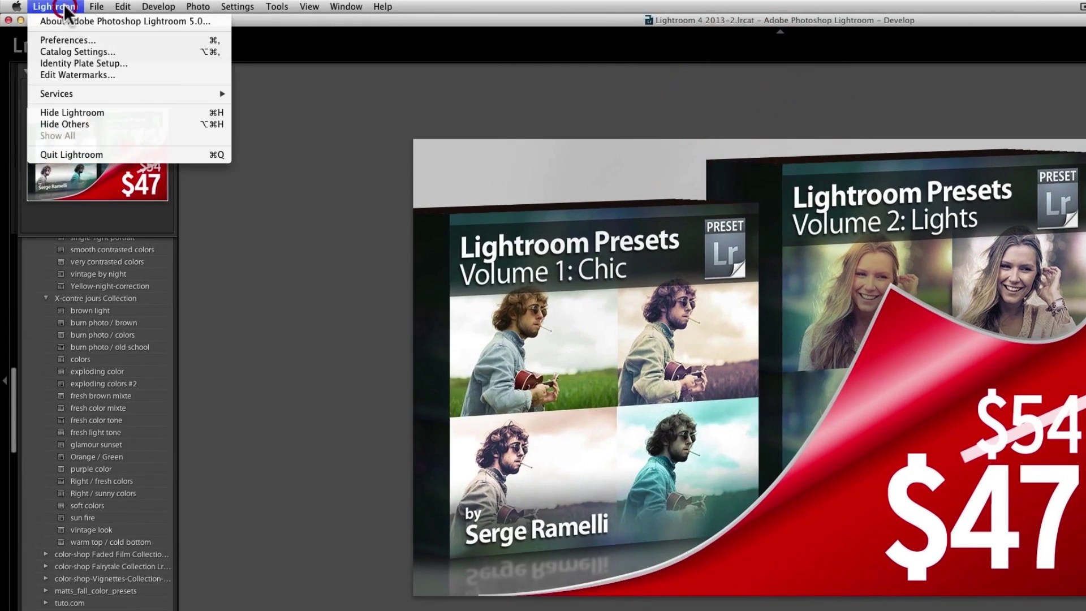
left_click(70, 37)
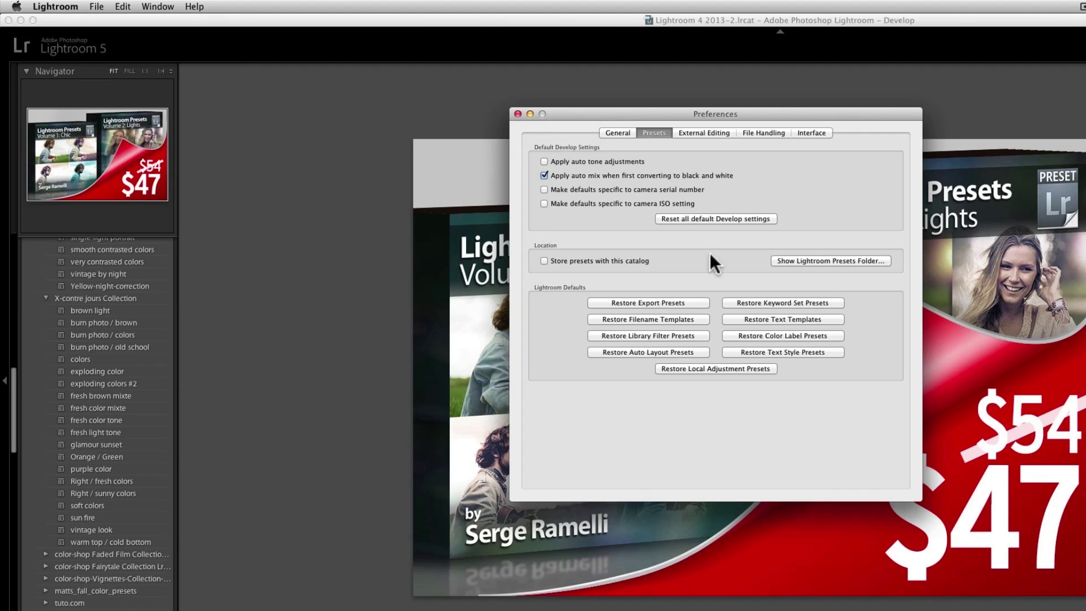
left_click(612, 132)
left_click(649, 132)
left_click(877, 261)
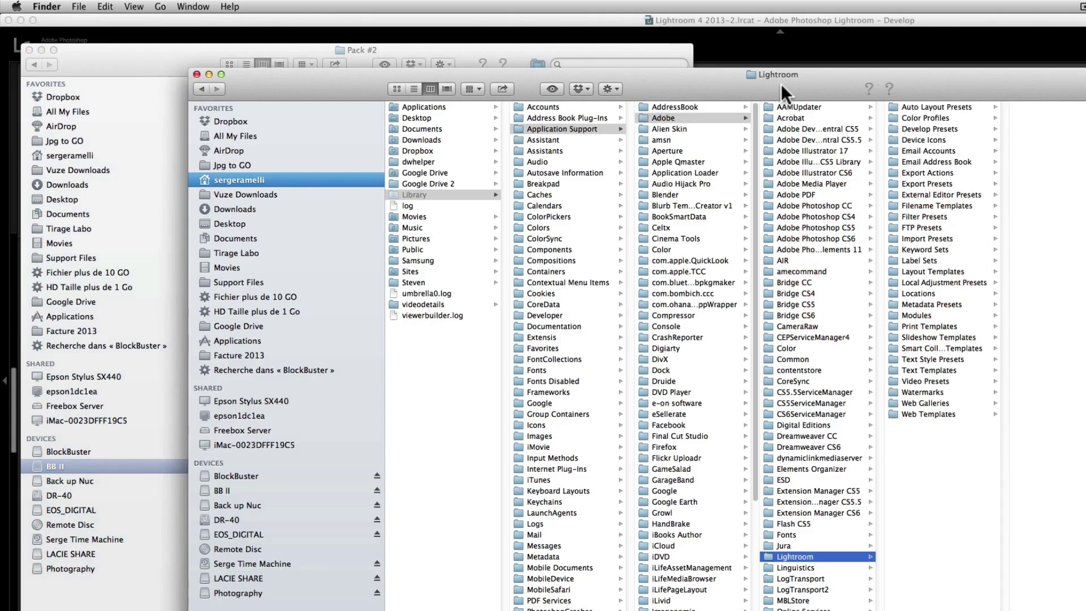
left_click_drag(781, 84, 660, 30)
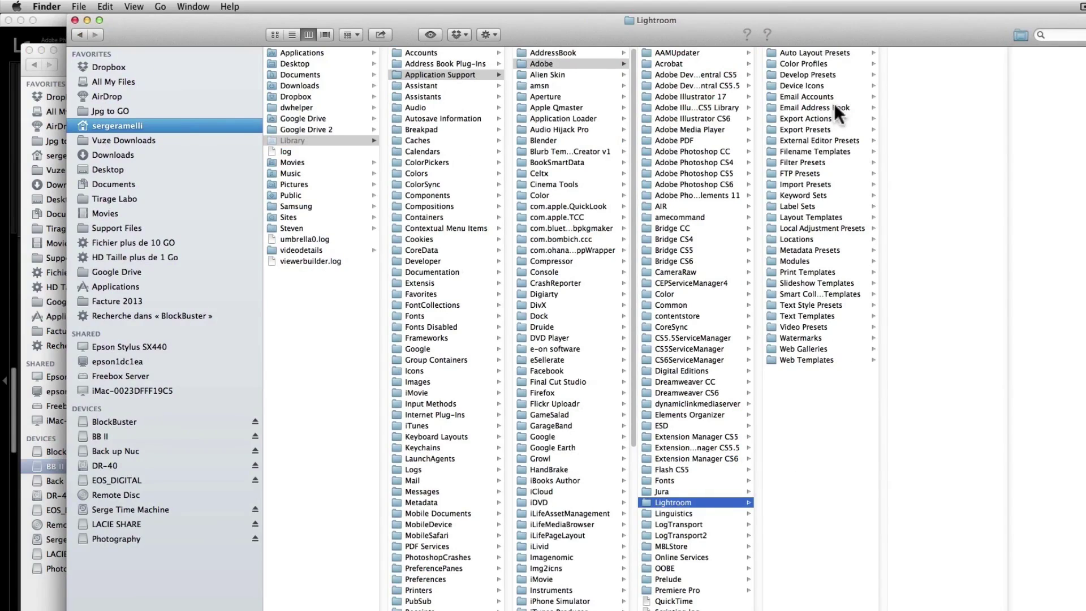
Open the Develop Presets folder and show the option for pasting the three copied folders, without applying it.
left_click(818, 73)
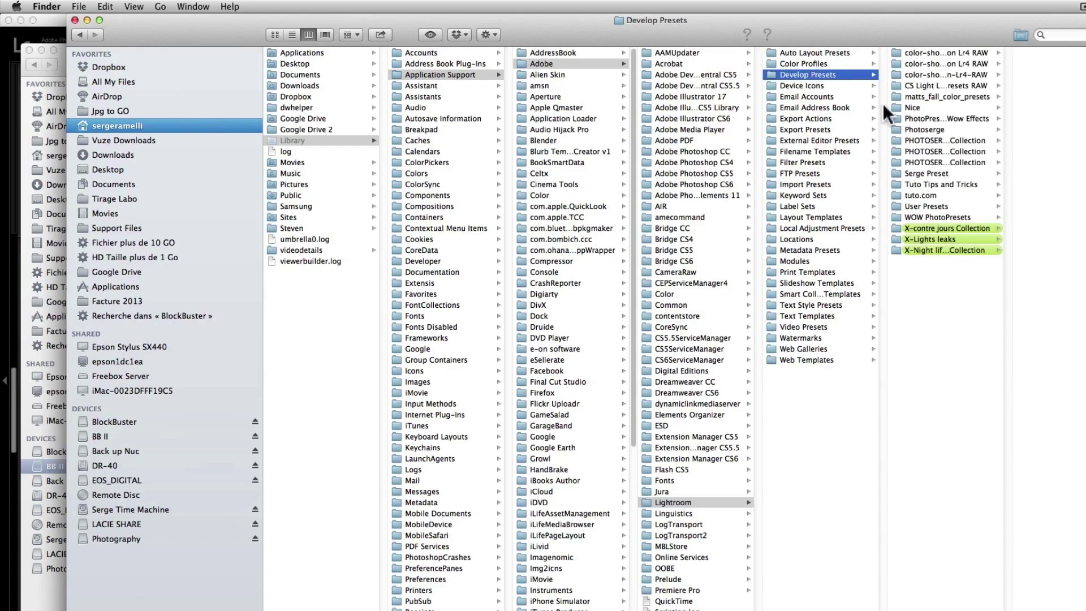
right_click(926, 313)
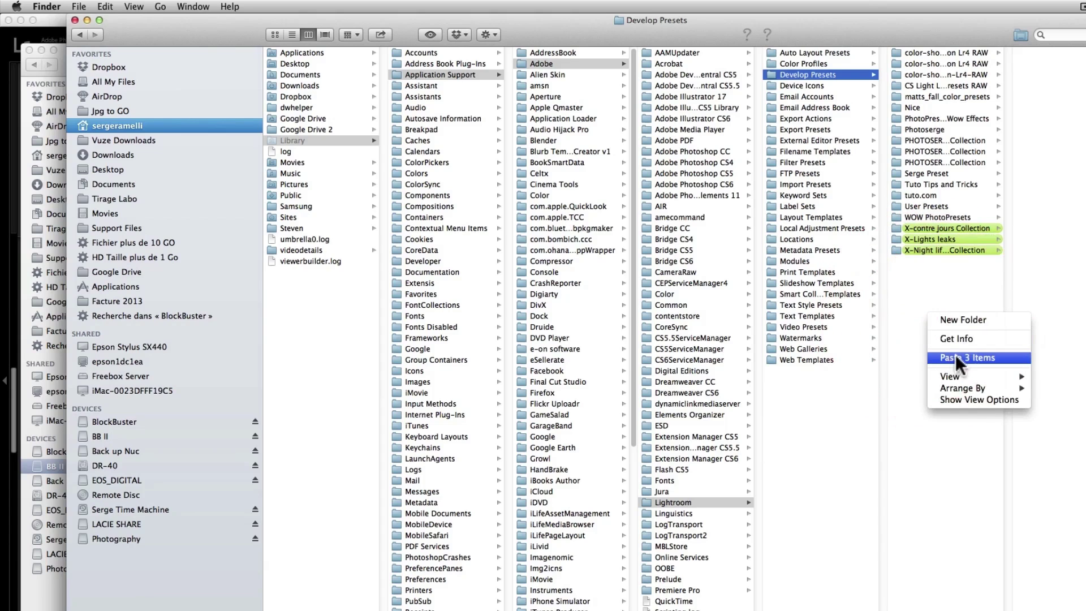
left_click(916, 282)
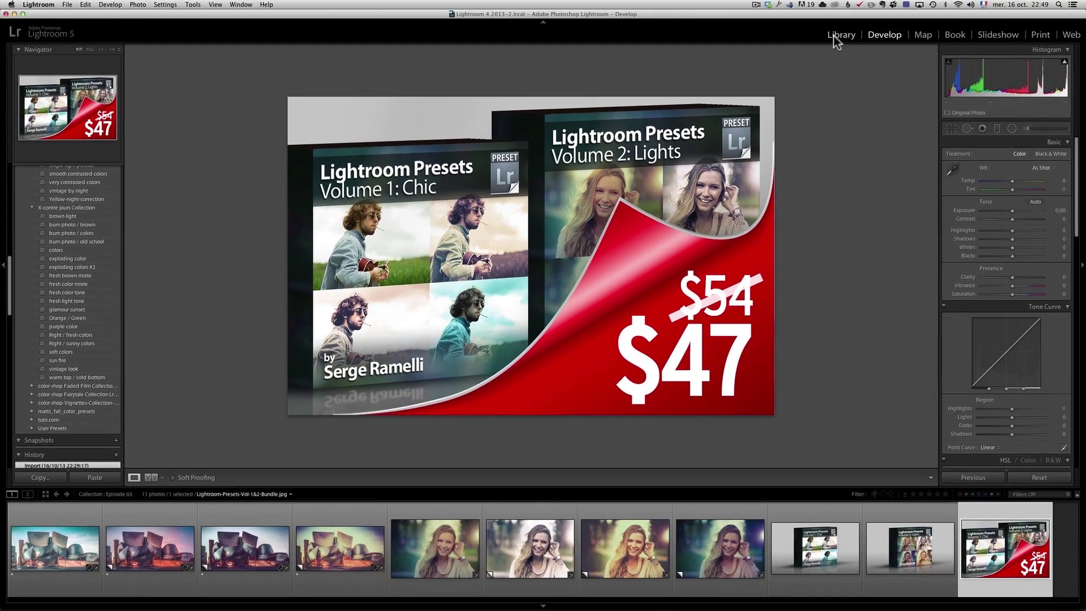
Back in Lightroom, look through the presets of the X-Lights leaks and X-Night life photos collections.
left_click_drag(9, 287, 10, 269)
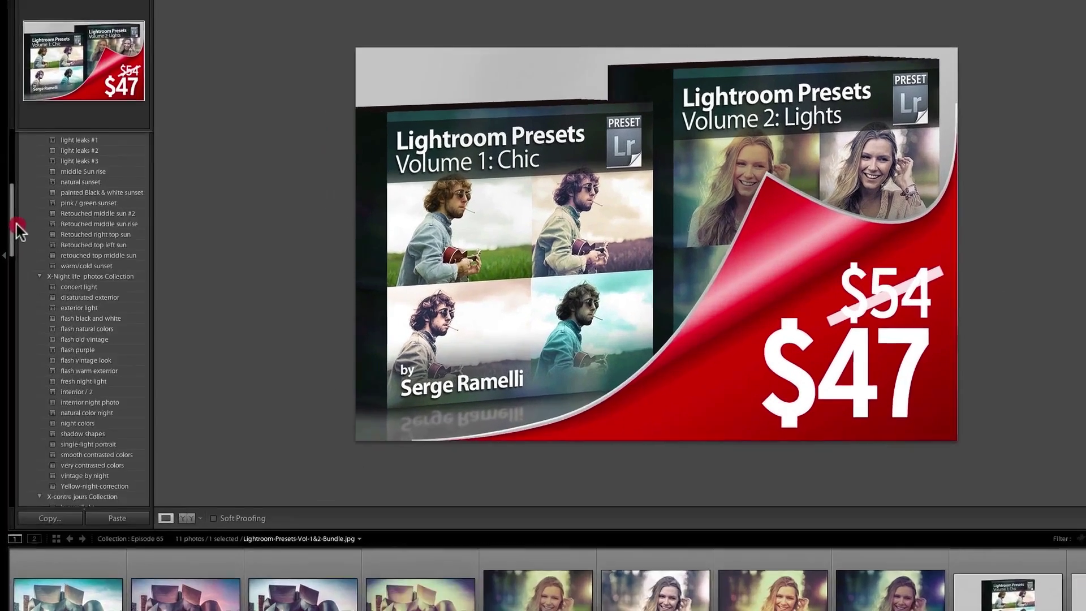
scroll(20, 223, "up", 15)
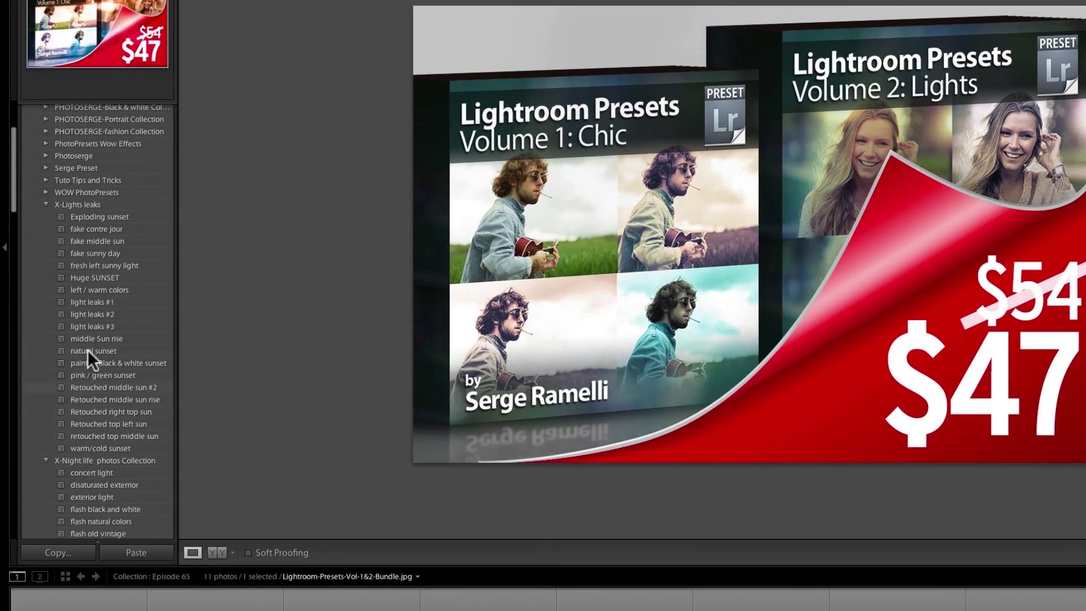
mouse_move(11, 201)
left_mouse_down()
mouse_move(17, 267)
mouse_move(12, 222)
left_mouse_up()
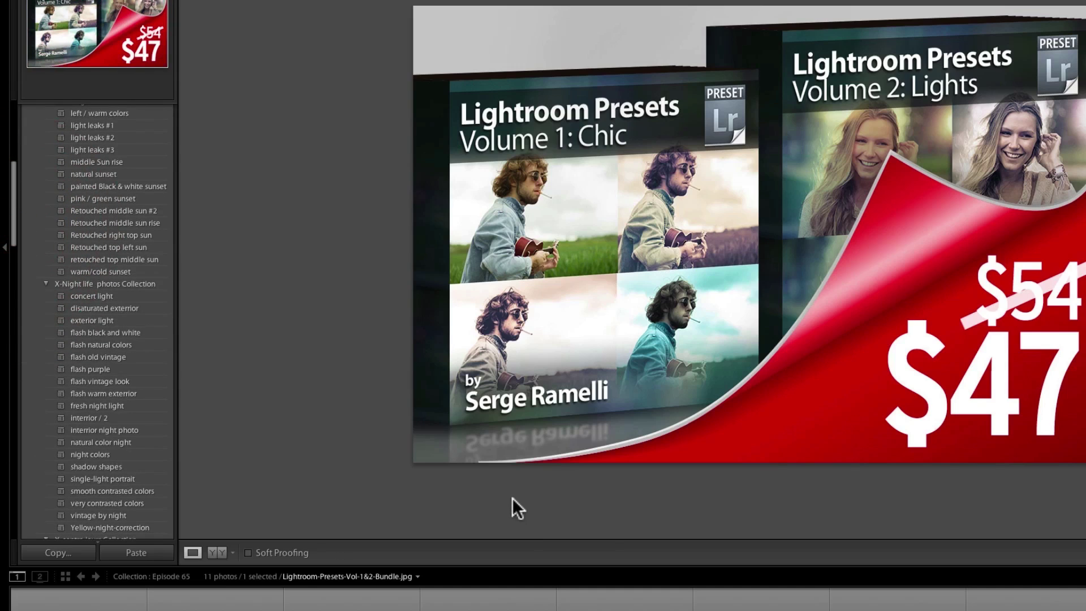